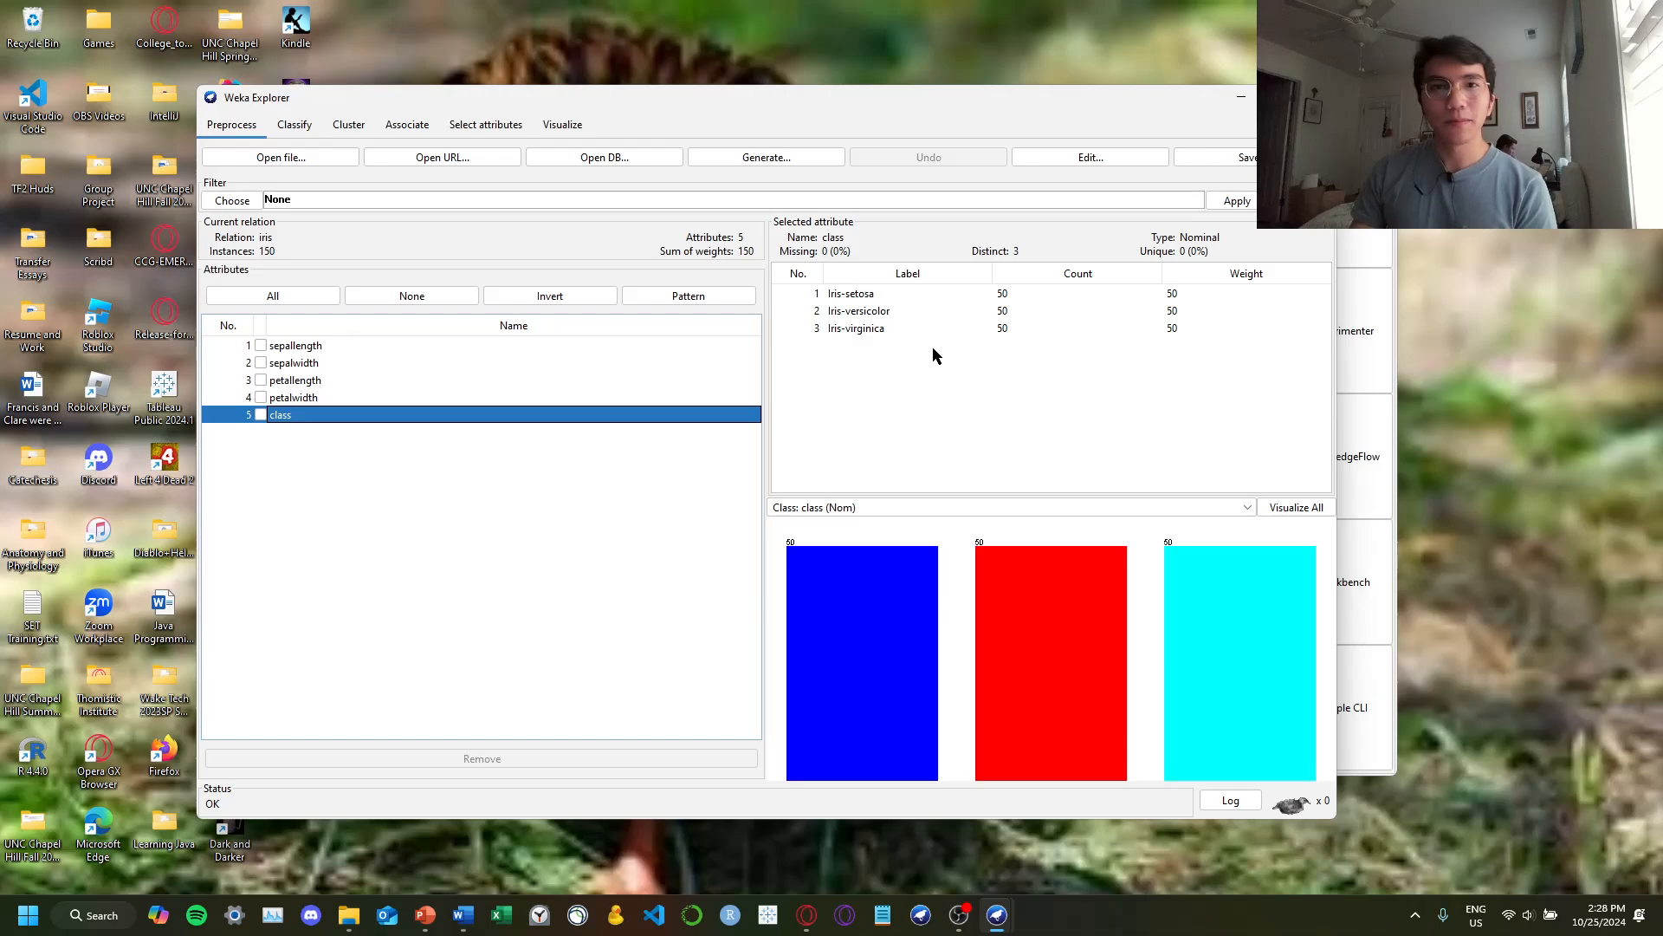
# Open the petallength versus petalwidth scatter plot of the iris data from the plot matrix and enlarge its window
pyautogui.click(873, 297)
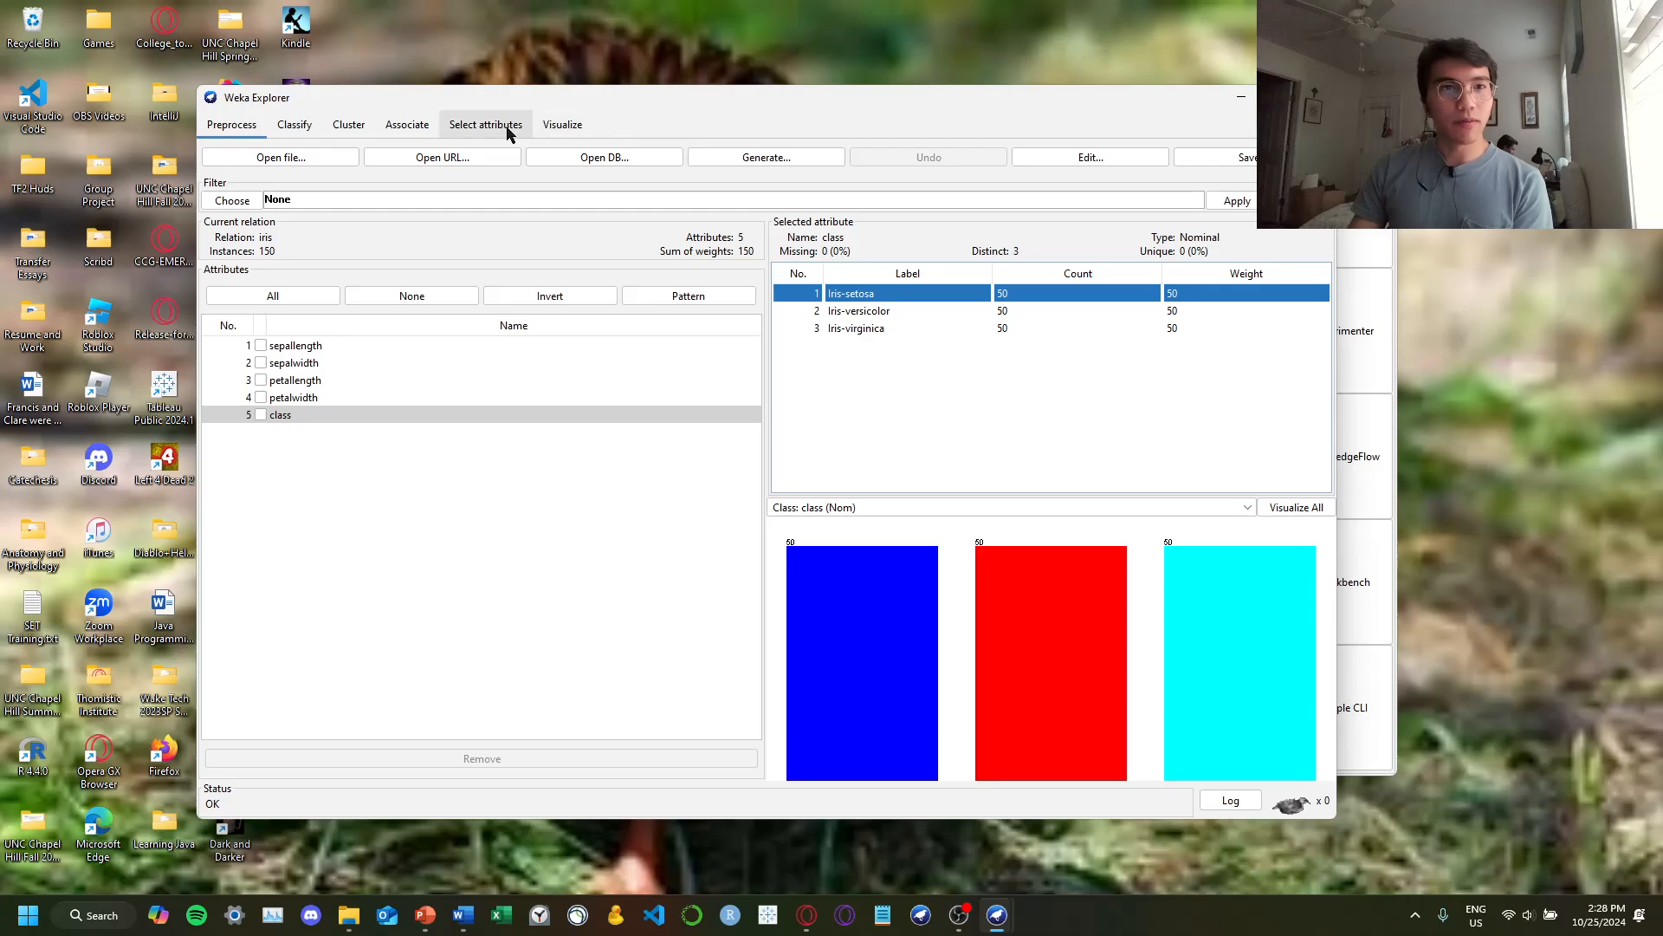
pyautogui.click(563, 124)
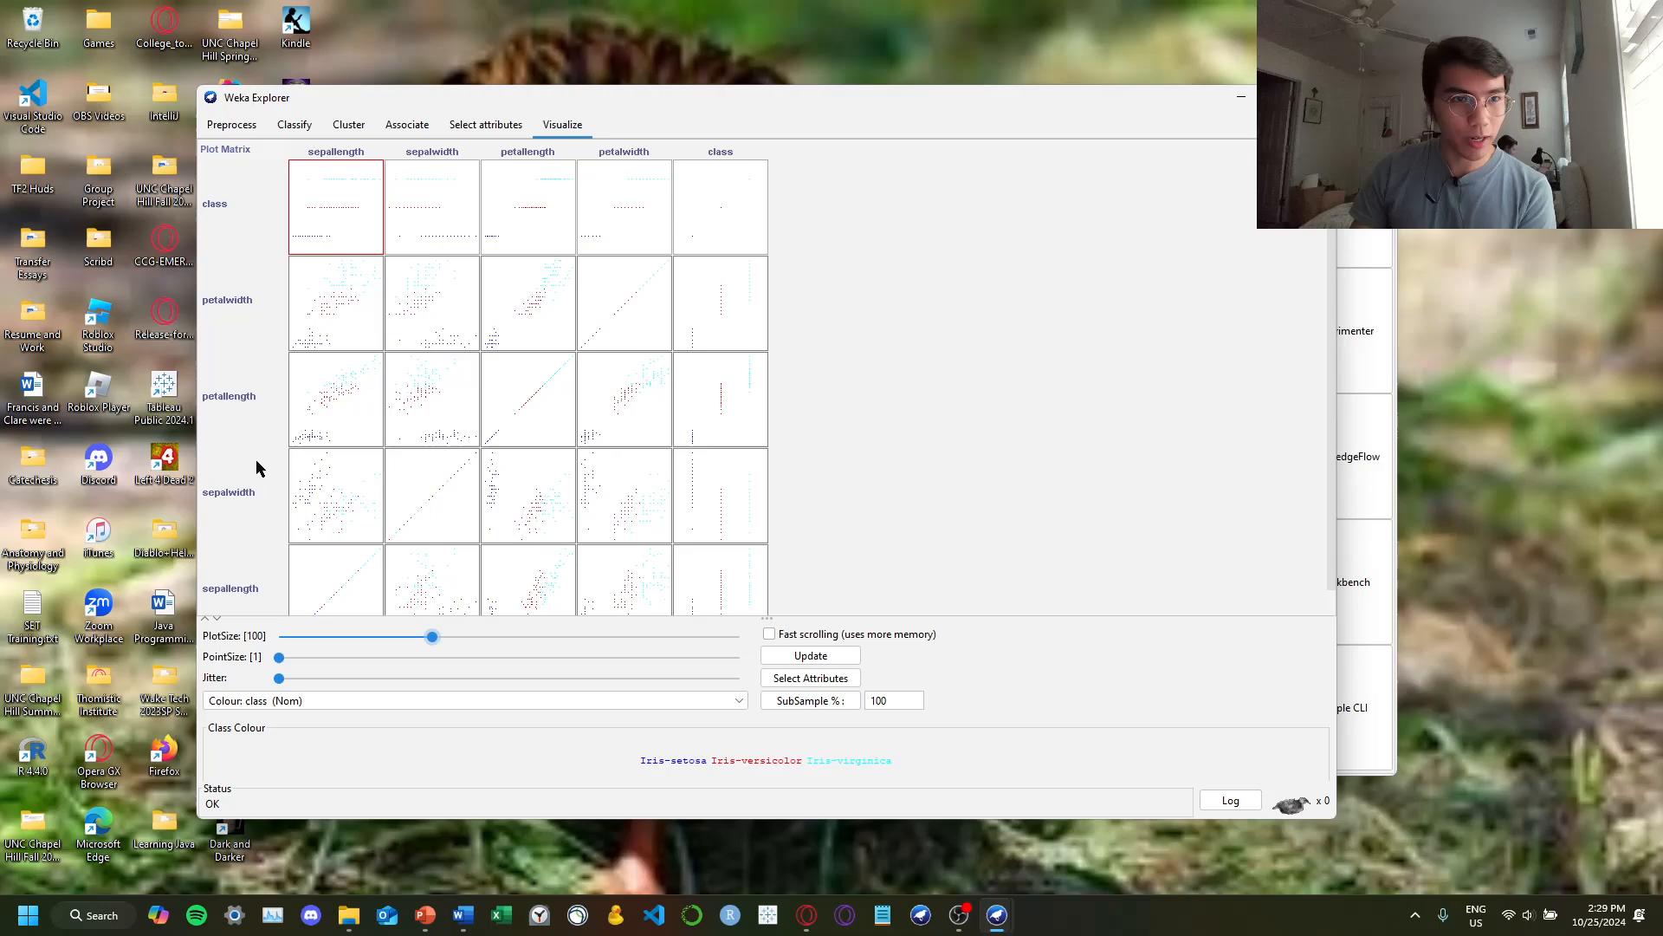
pyautogui.click(531, 308)
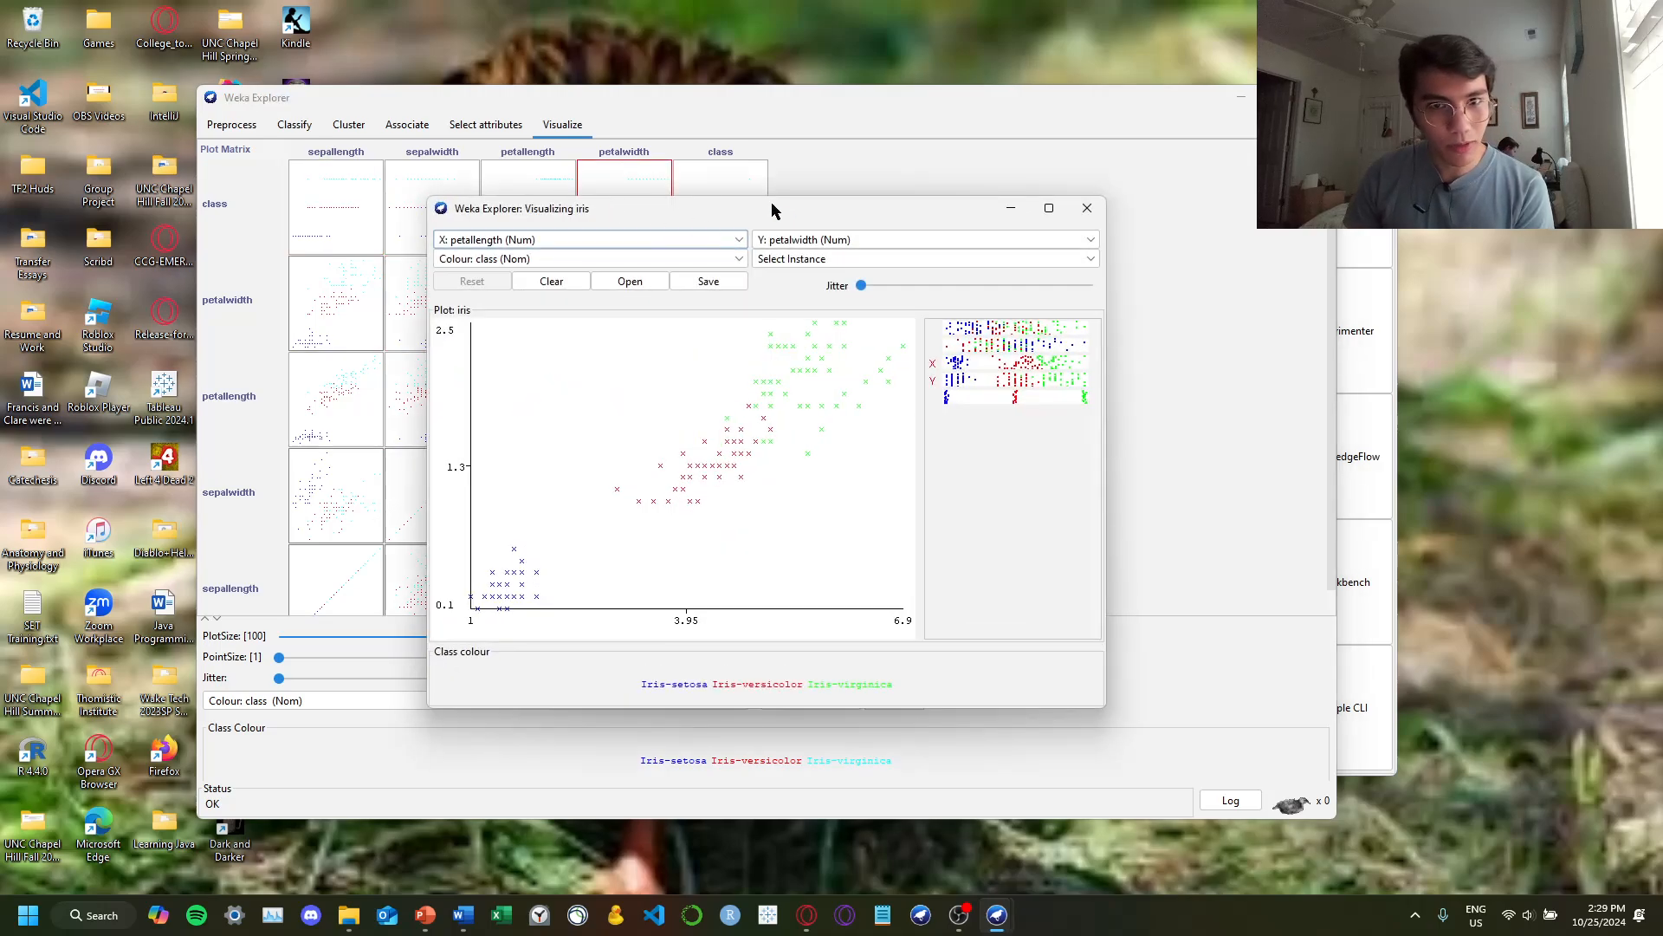
pyautogui.moveTo(428, 707); pyautogui.dragTo(318, 763)
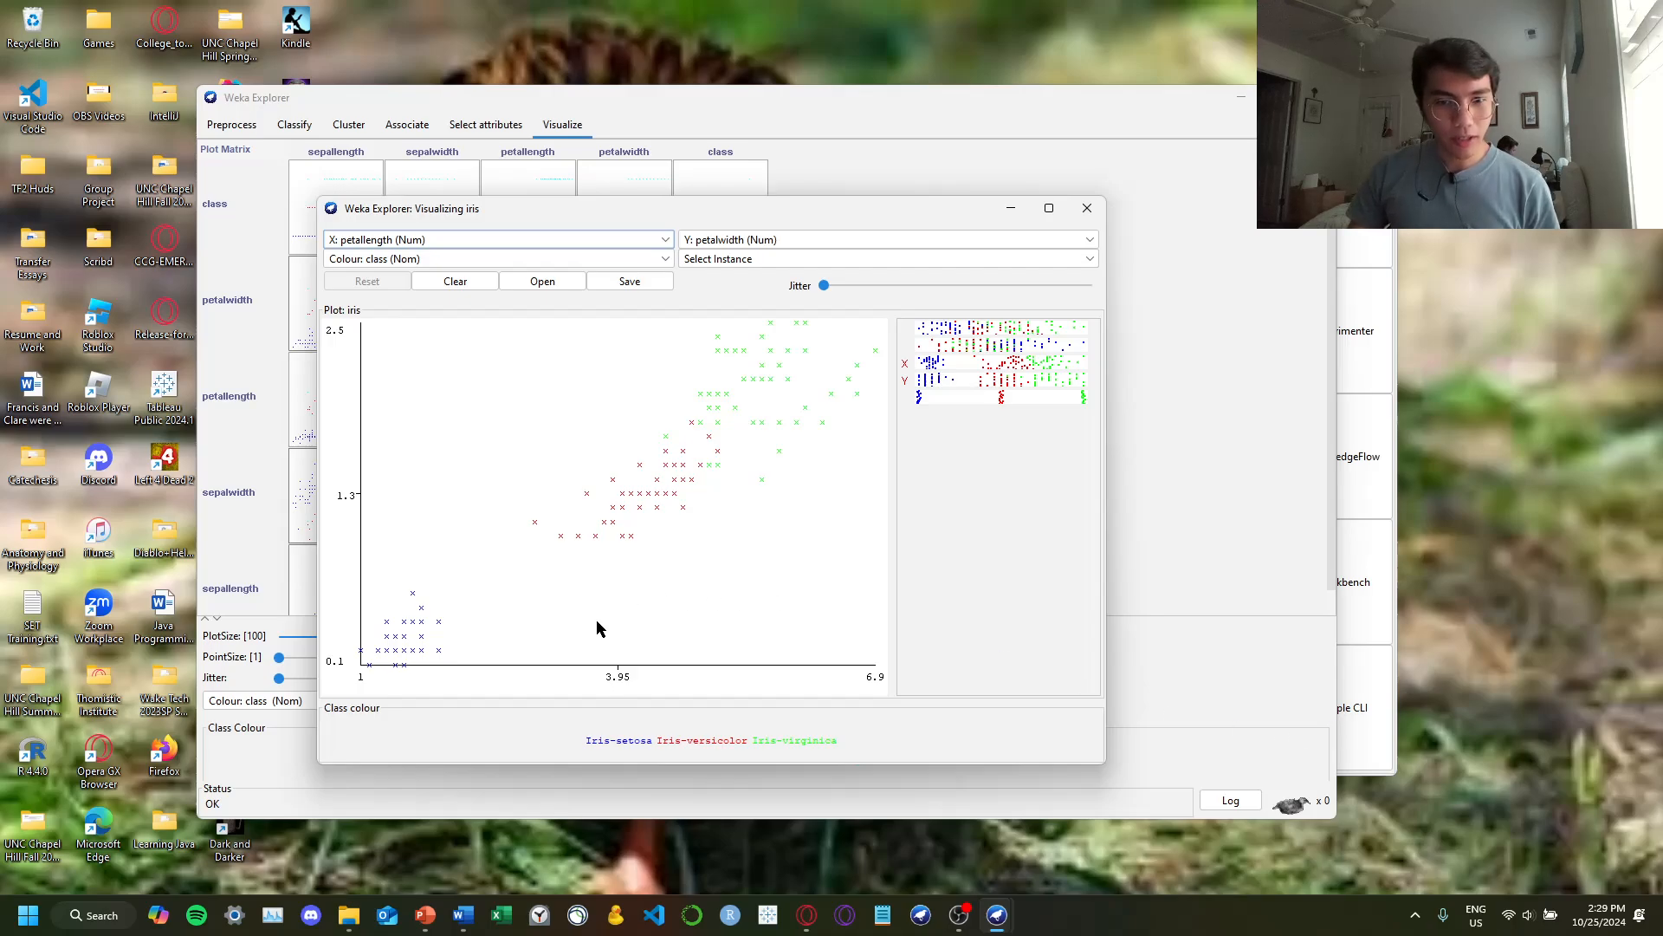
pyautogui.click(786, 740)
pyautogui.click(968, 581)
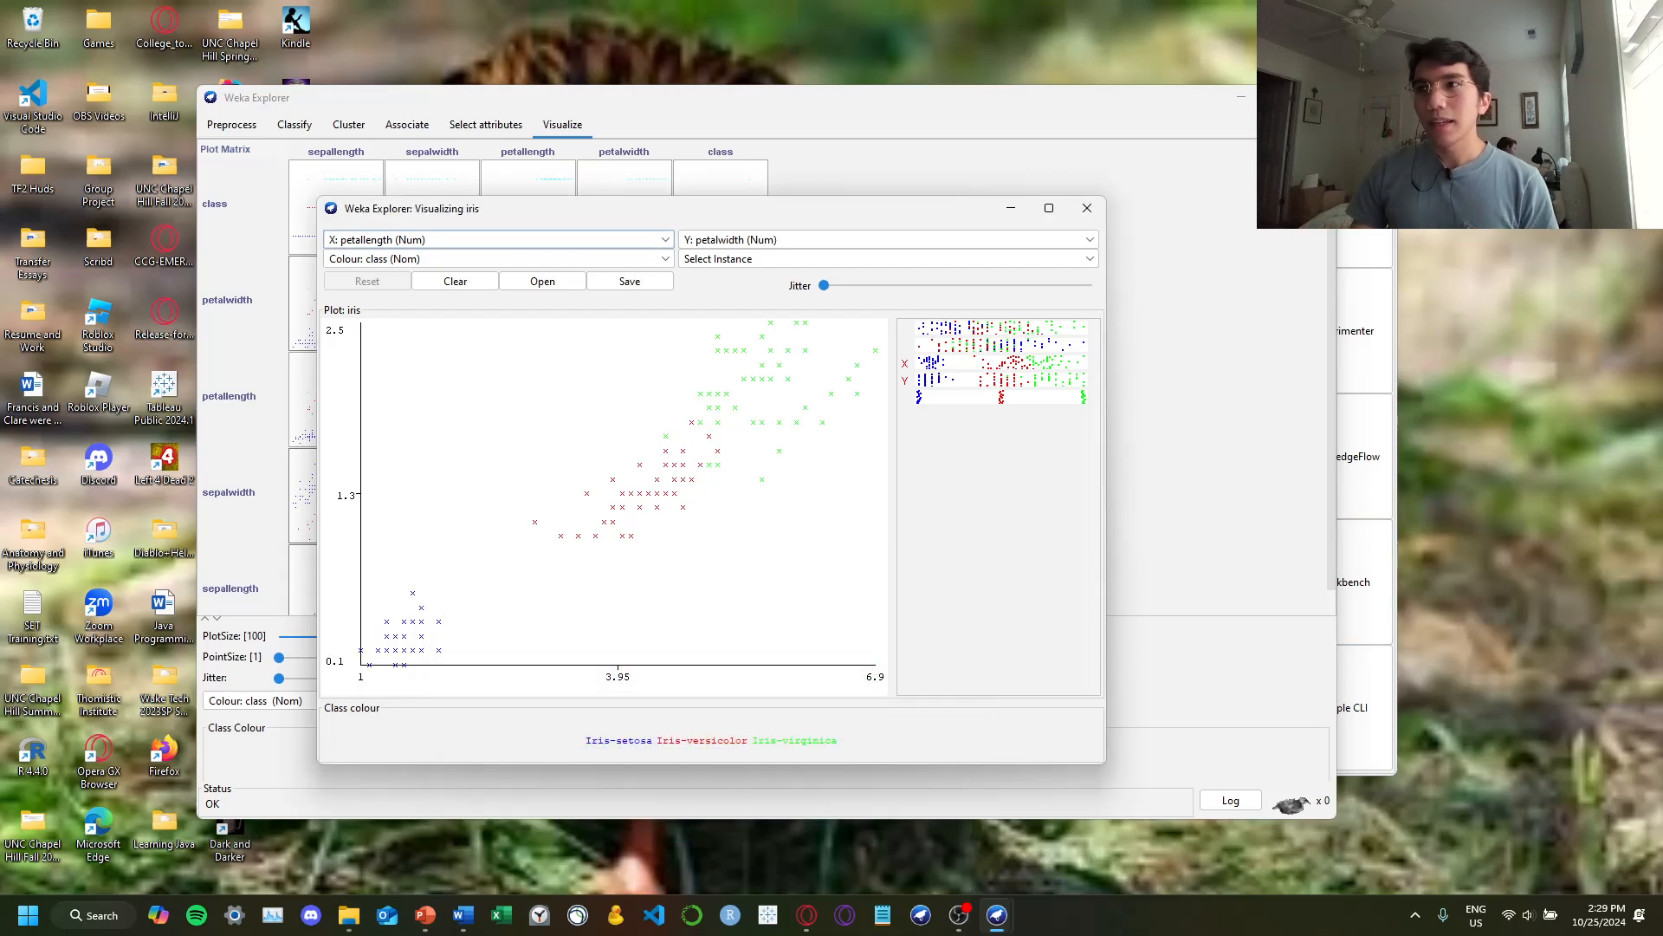
# Inspect the instance details of a red Iris-versicolor point in the scatter plot, and close the details window
pyautogui.click(676, 486)
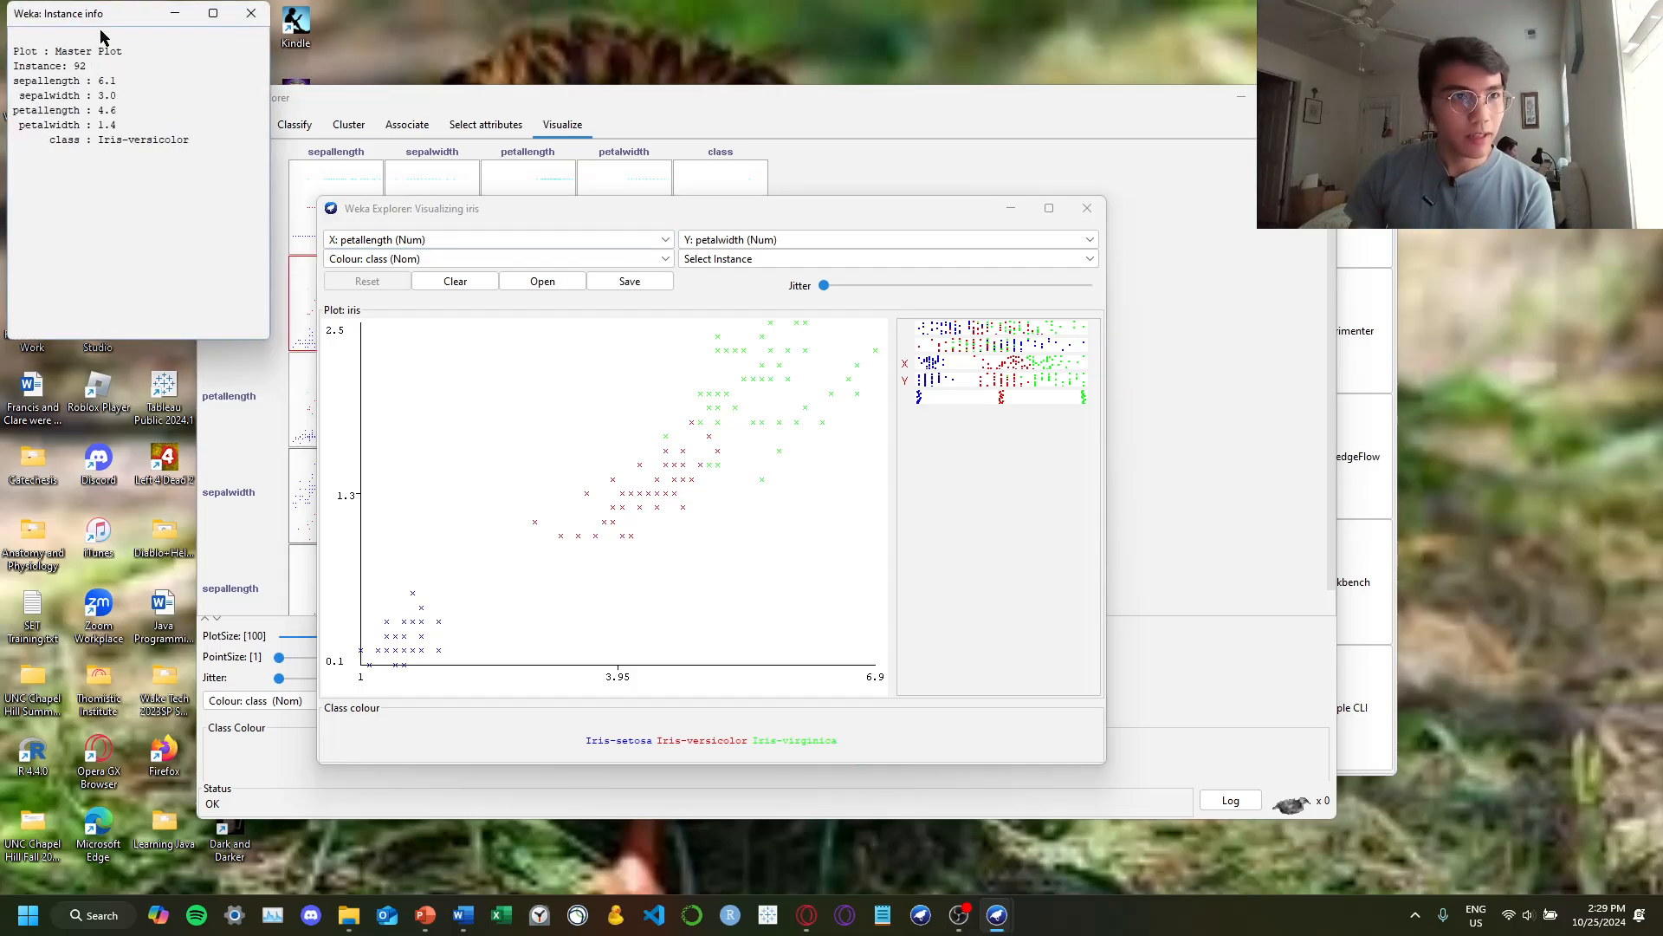
pyautogui.moveTo(111, 18); pyautogui.dragTo(147, 75)
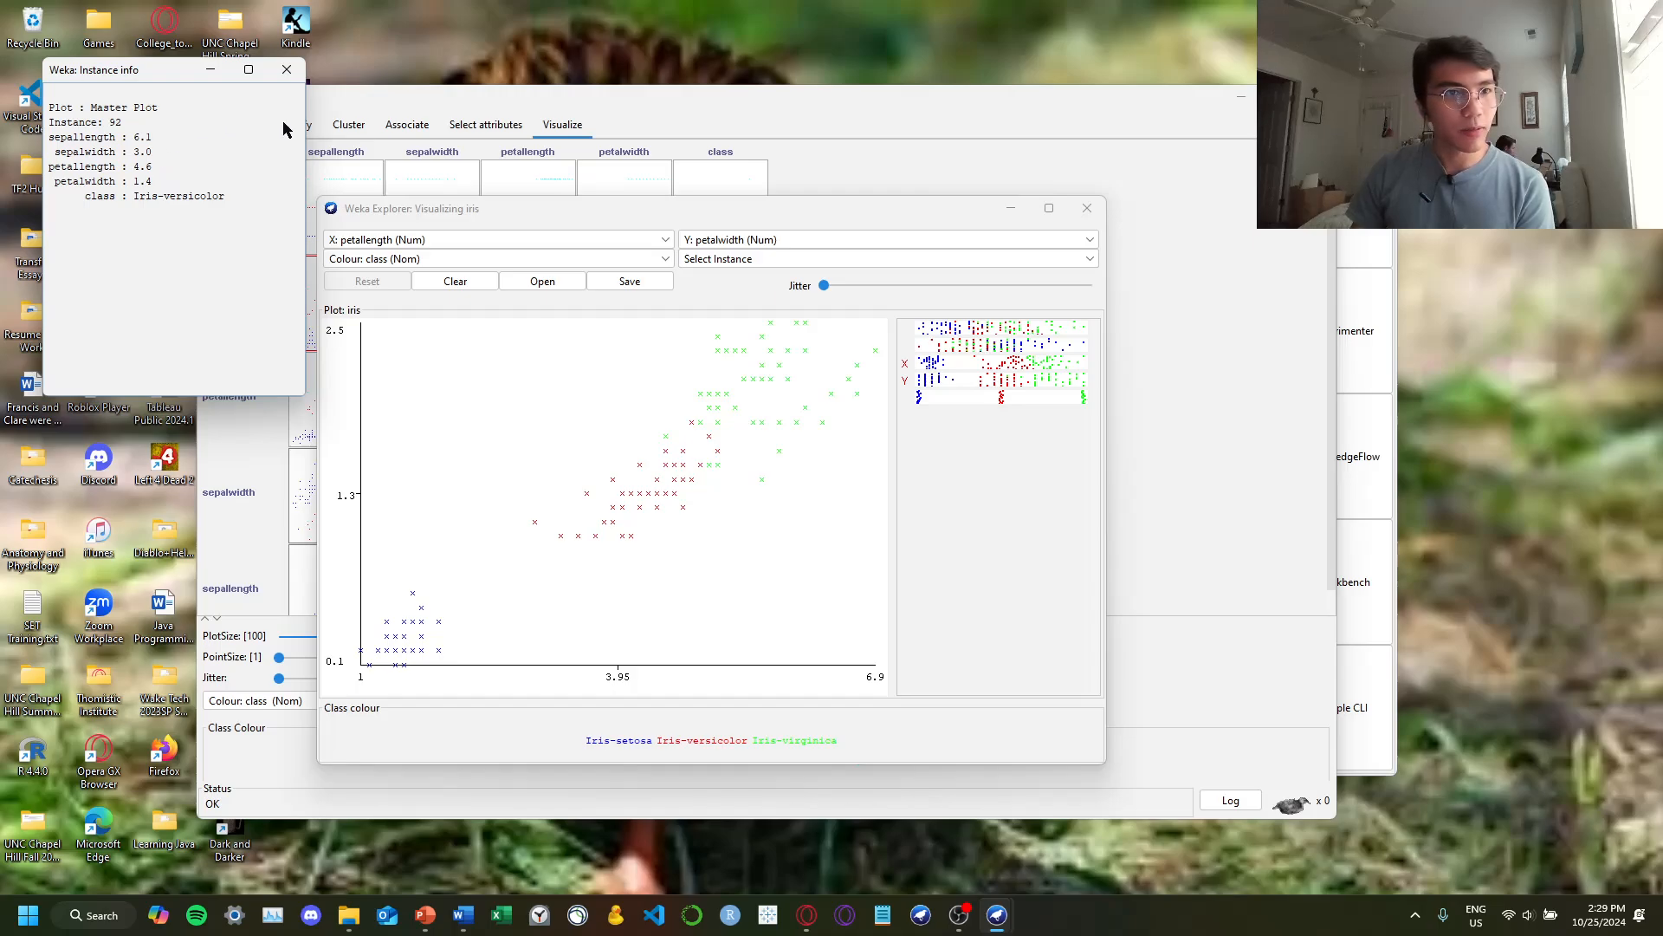
pyautogui.click(286, 69)
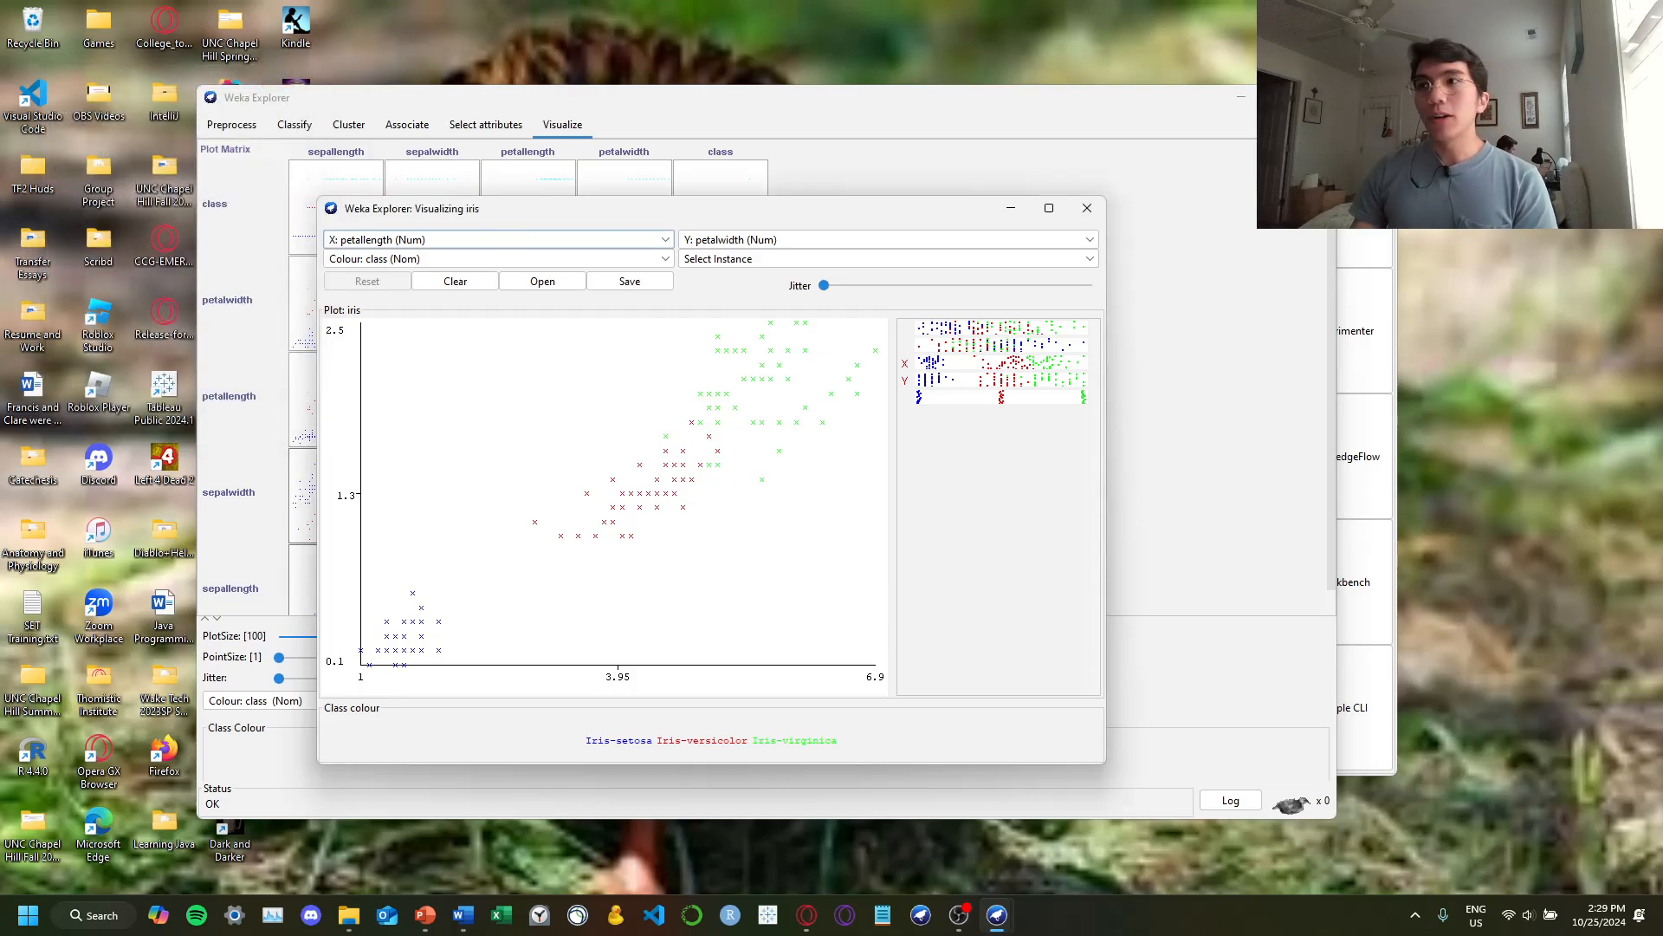
# Switch the plot's Y axis to sepalwidth, then to sepallength, keeping petallength on the X axis
pyautogui.click(944, 237)
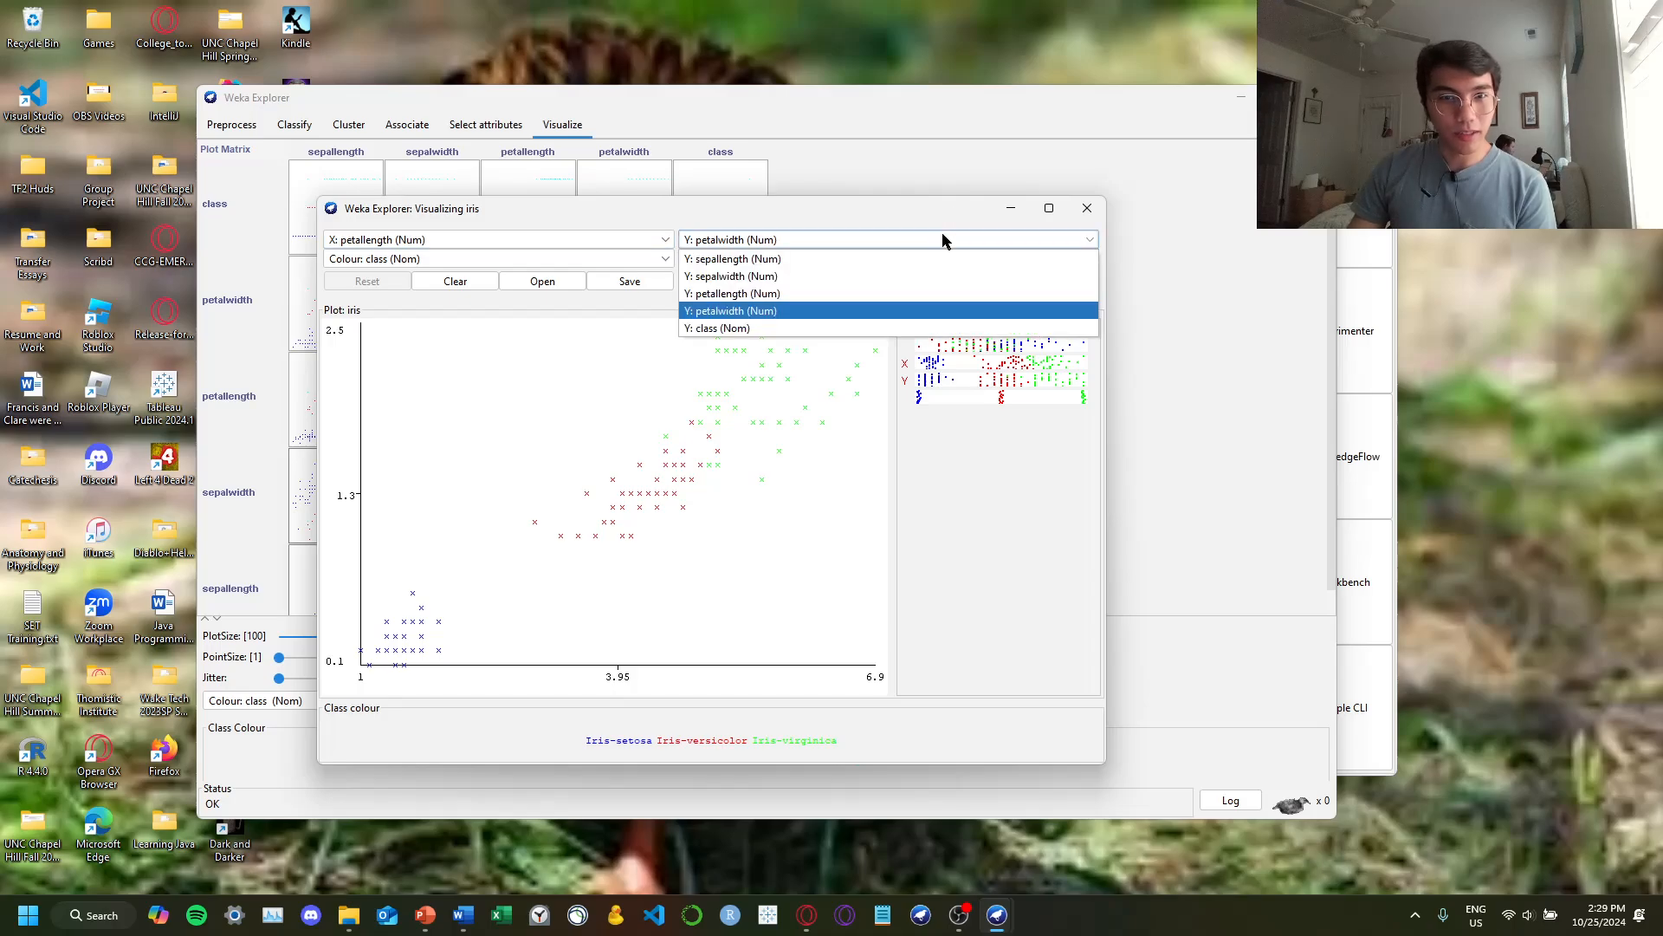
pyautogui.click(796, 275)
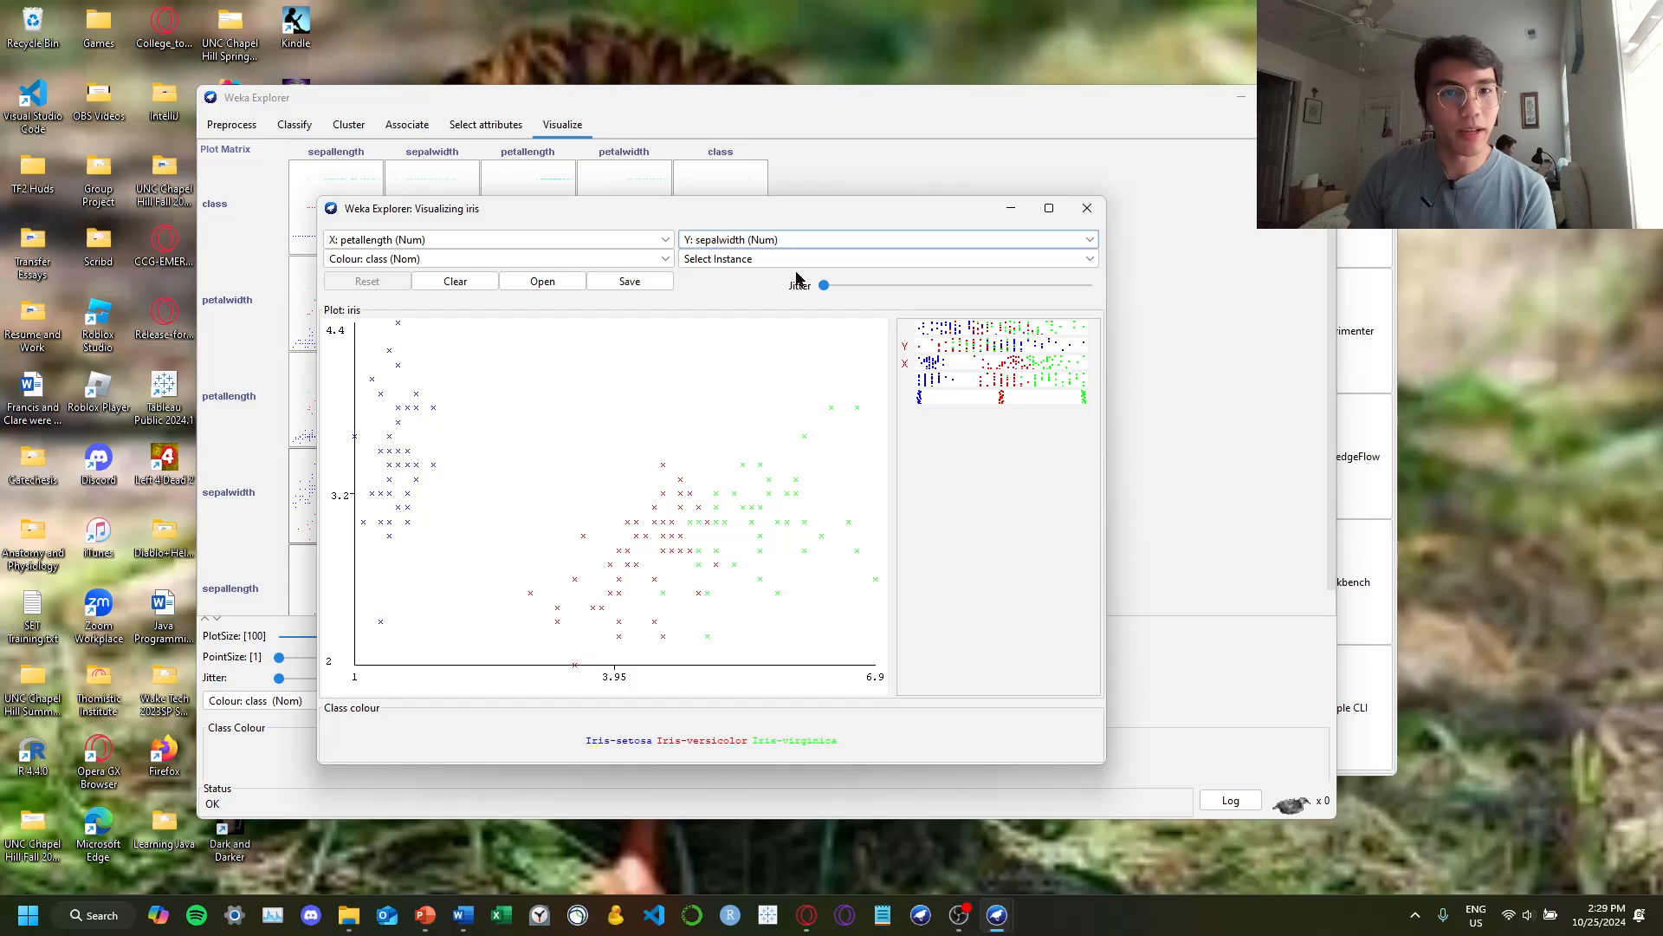
pyautogui.click(790, 246)
pyautogui.click(785, 258)
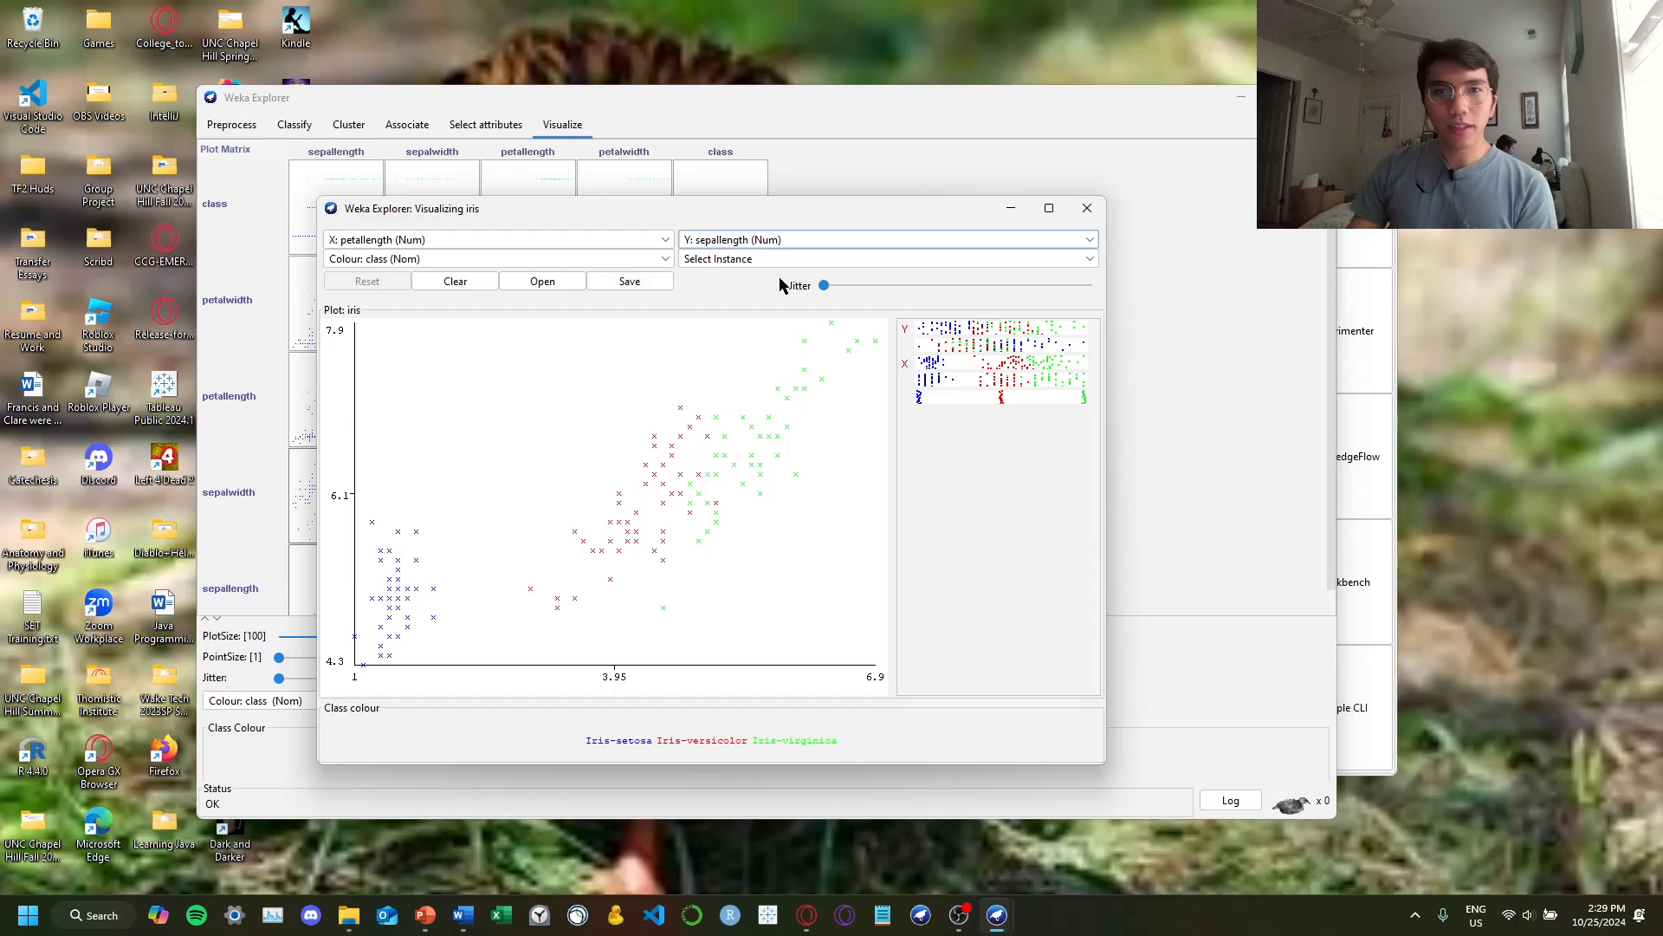
pyautogui.moveTo(824, 285)
pyautogui.mouseDown()
pyautogui.moveTo(880, 286)
pyautogui.moveTo(797, 292)
pyautogui.mouseUp()
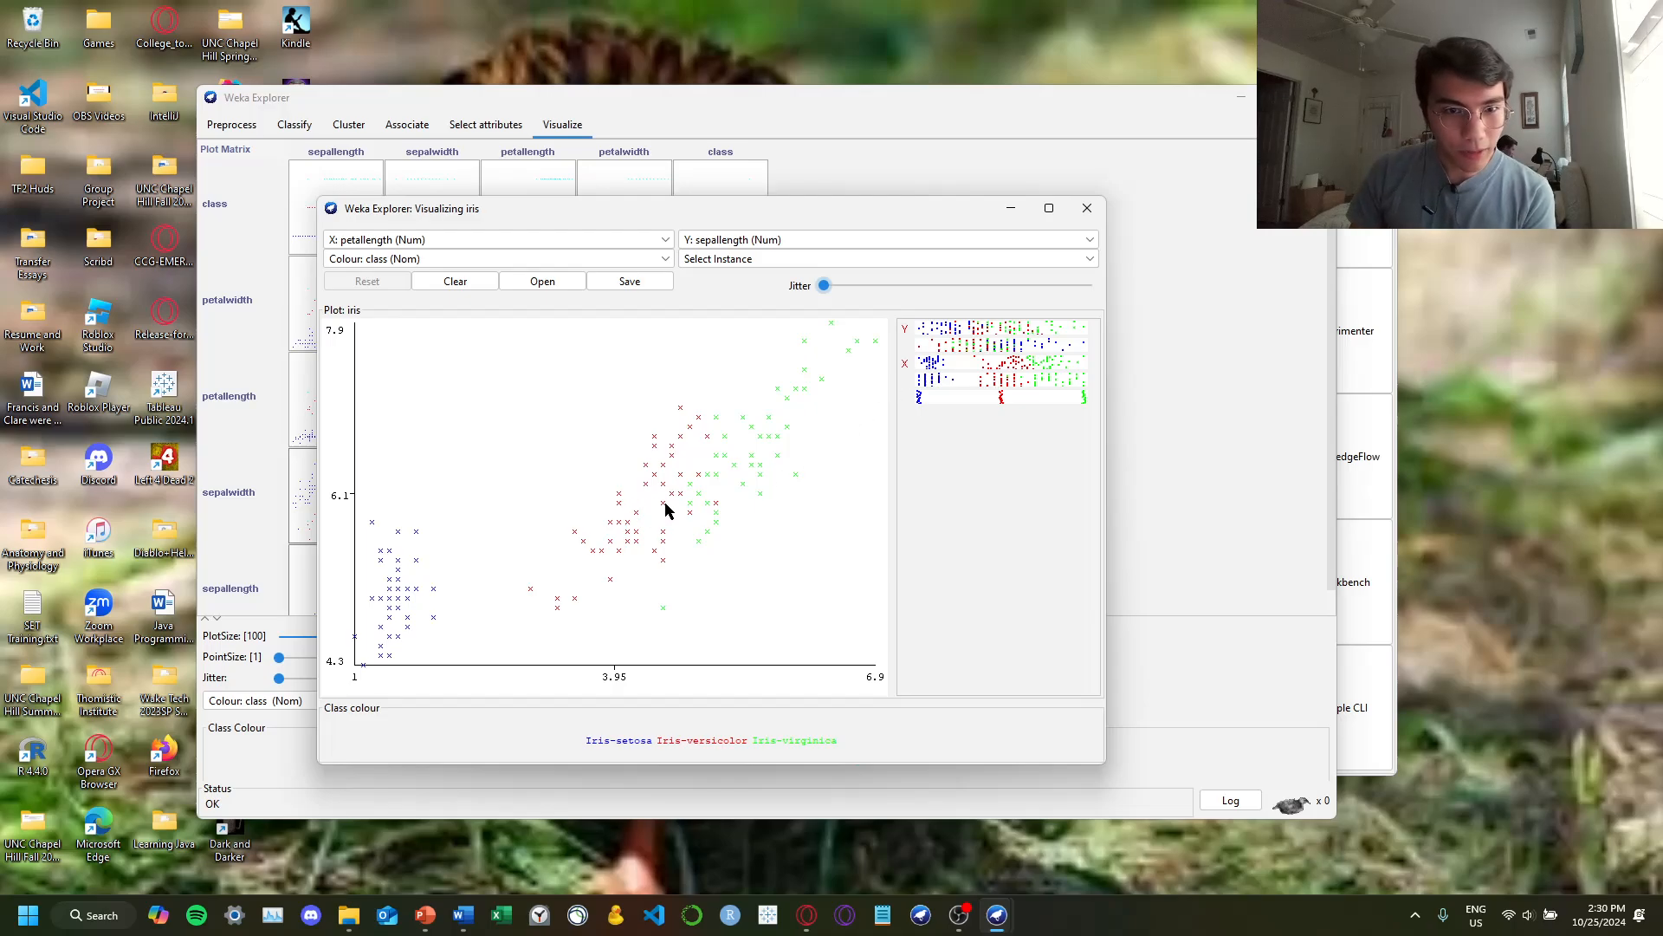
# Examine the instance details of several points where the Iris-versicolor and Iris-virginica groups meet, closing each details window
pyautogui.click(716, 509)
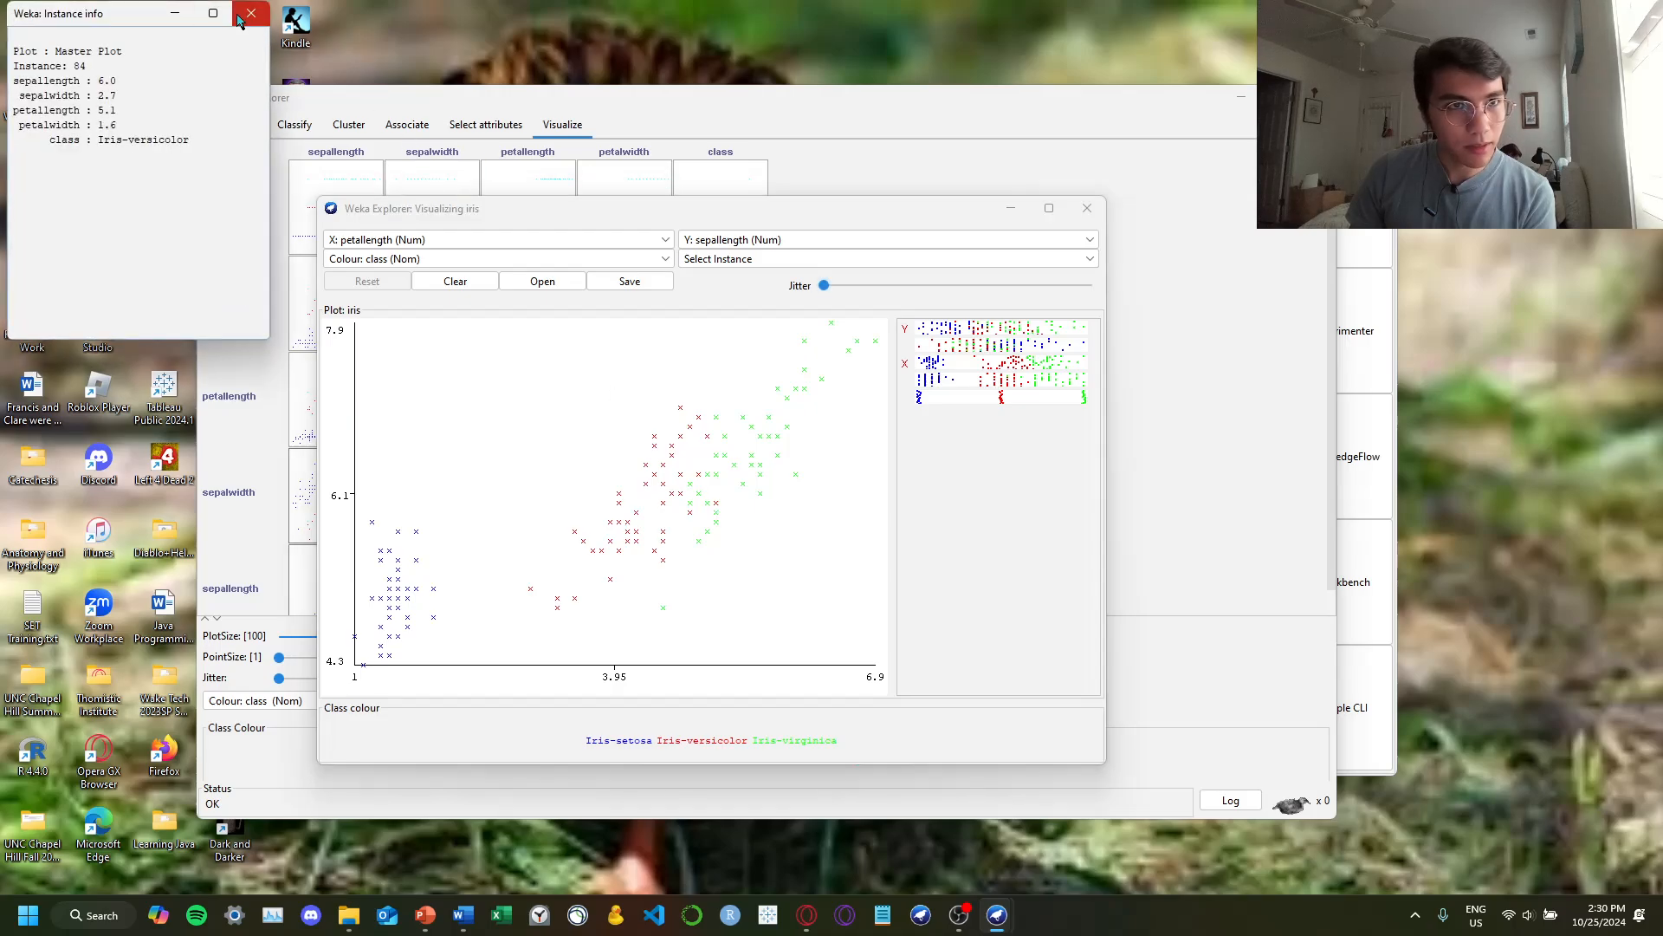
pyautogui.hotkey('alt', 'F4')
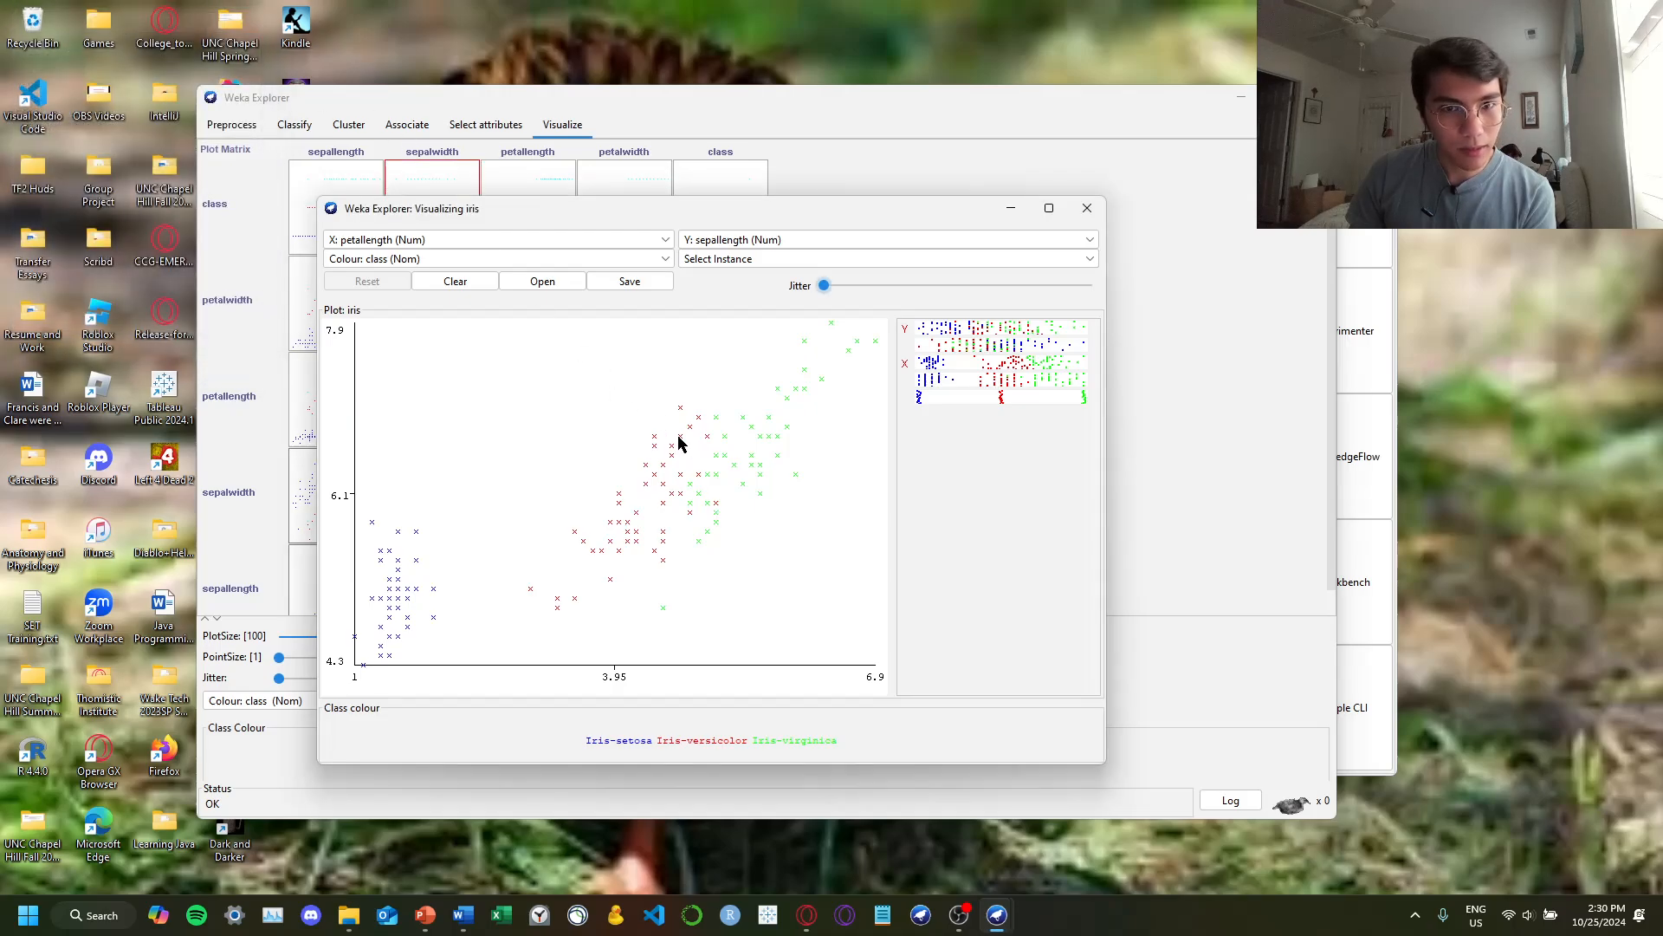
pyautogui.click(699, 494)
pyautogui.hotkey('alt', 'F4')
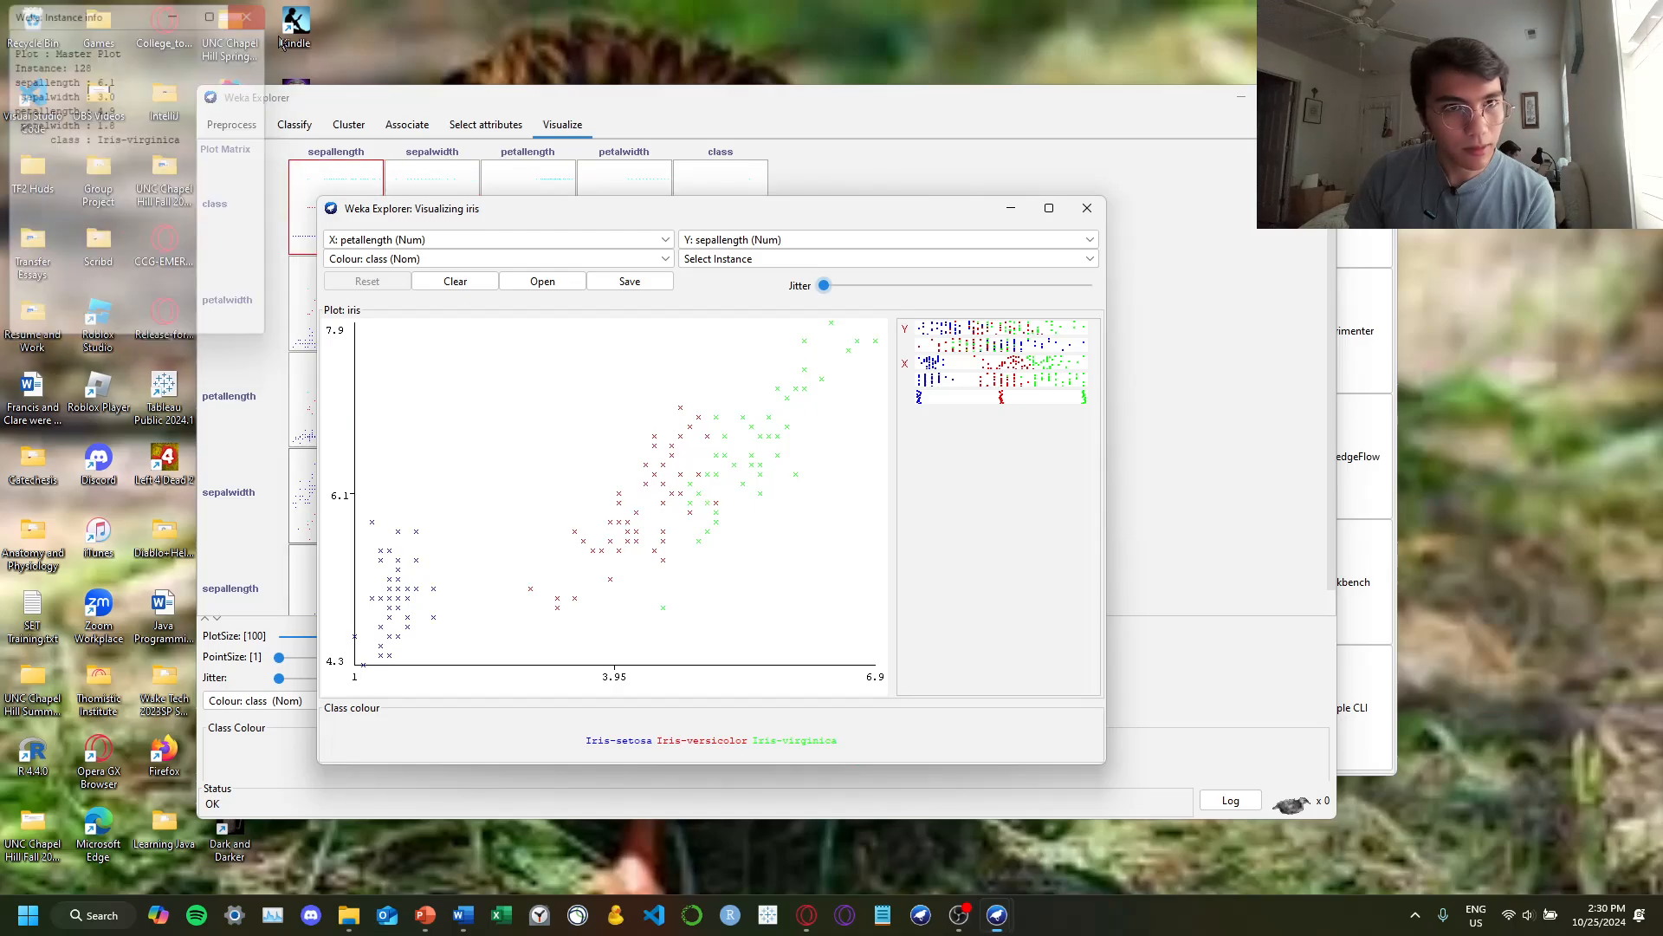
pyautogui.click(692, 491)
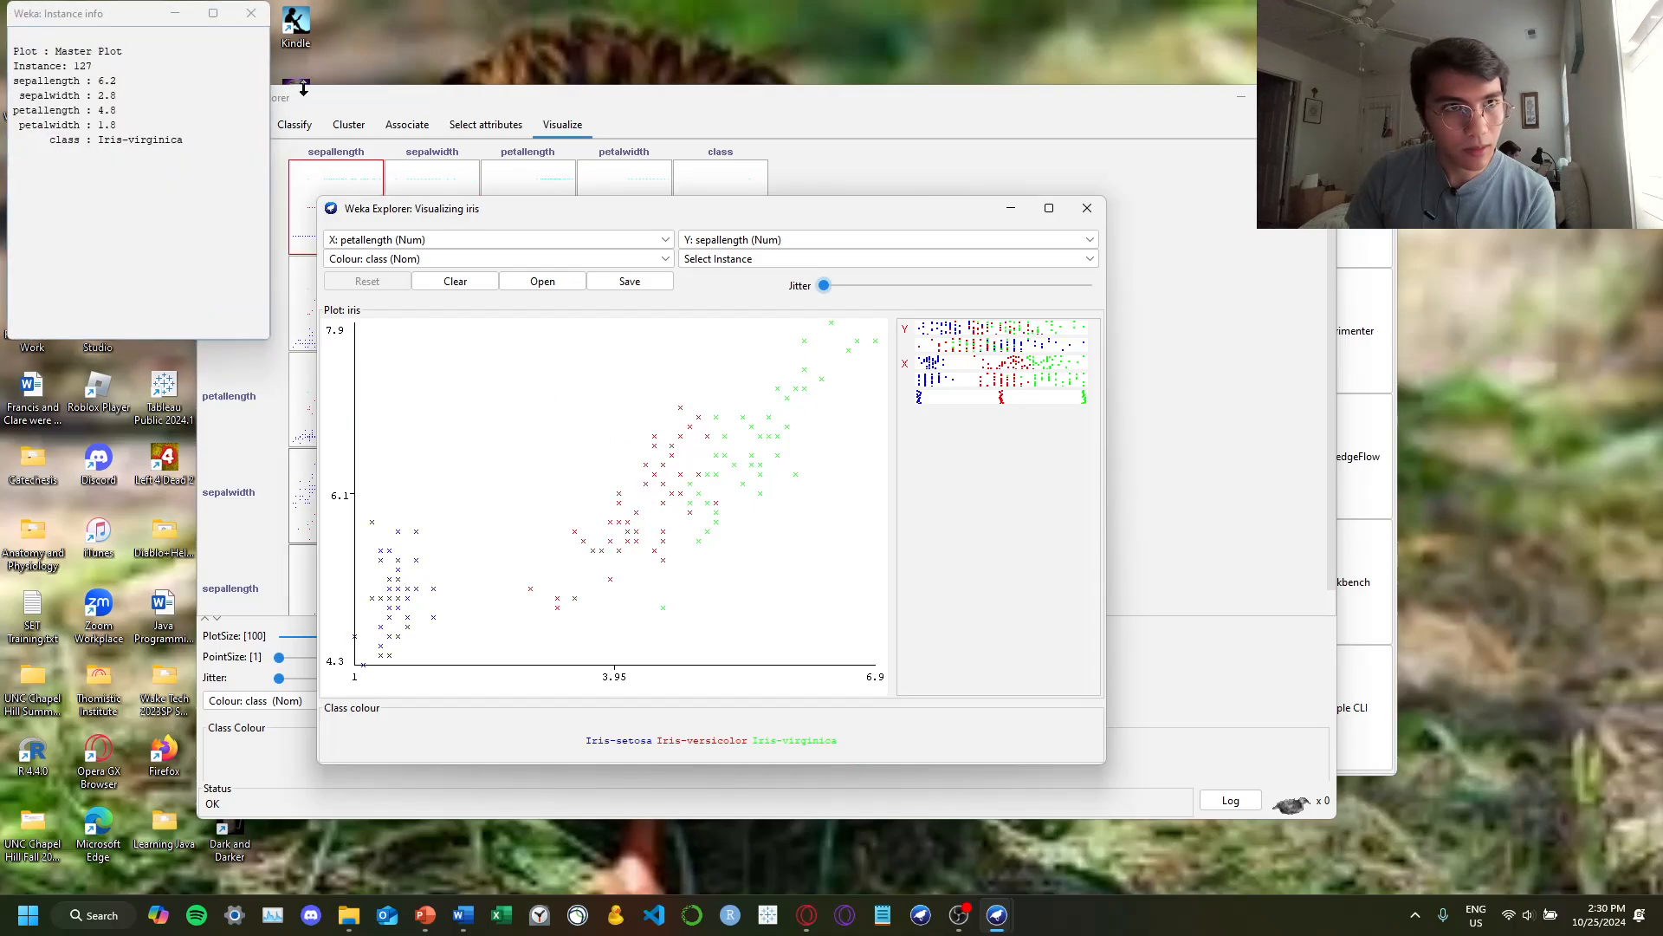
pyautogui.hotkey('alt', 'F4')
pyautogui.click(691, 511)
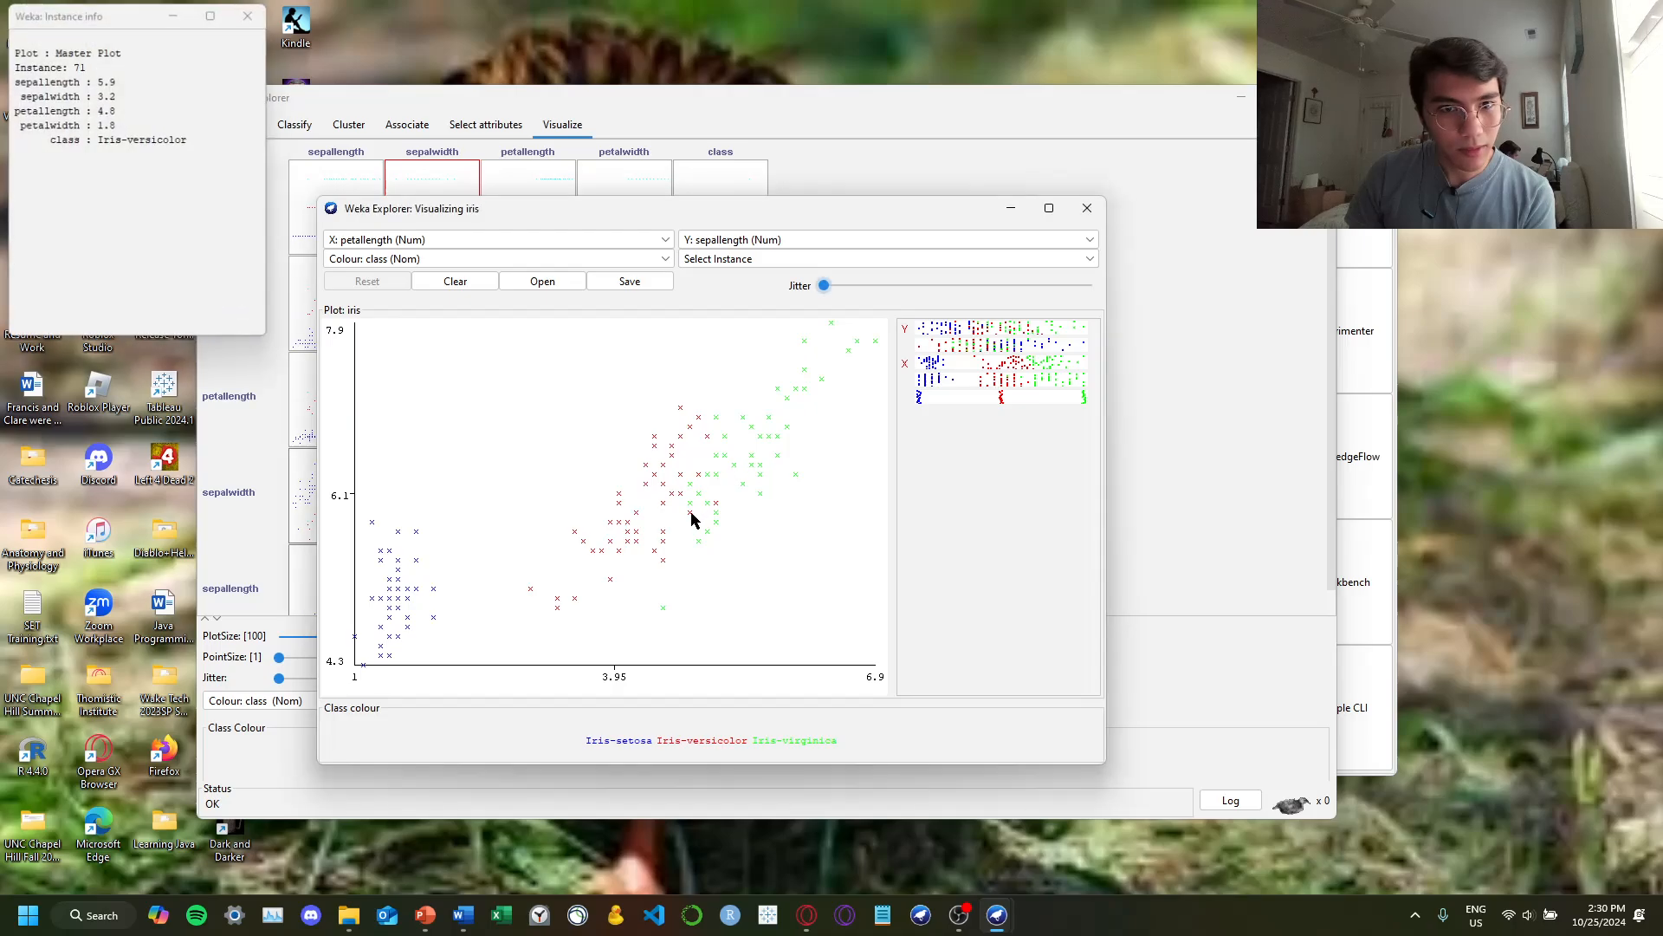
pyautogui.hotkey('alt', 'F4')
pyautogui.click(681, 495)
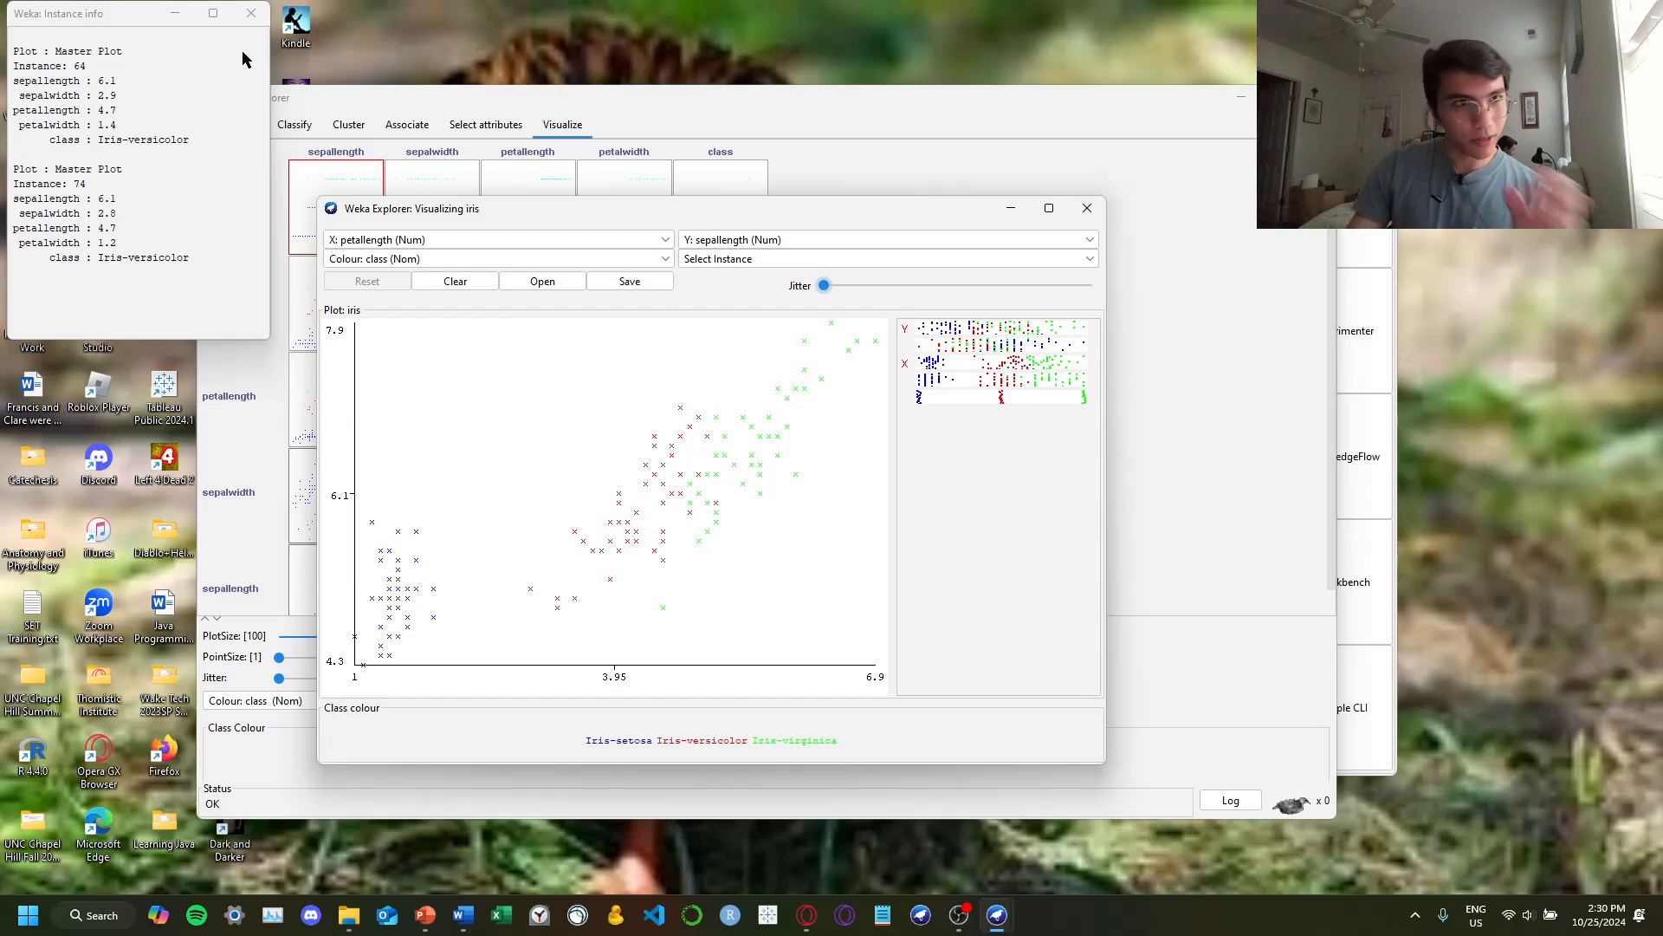
pyautogui.click(251, 13)
# Raise the plot's jitter slightly to spread overlapping points, and return it to the minimum
pyautogui.moveTo(824, 285); pyautogui.dragTo(839, 287)
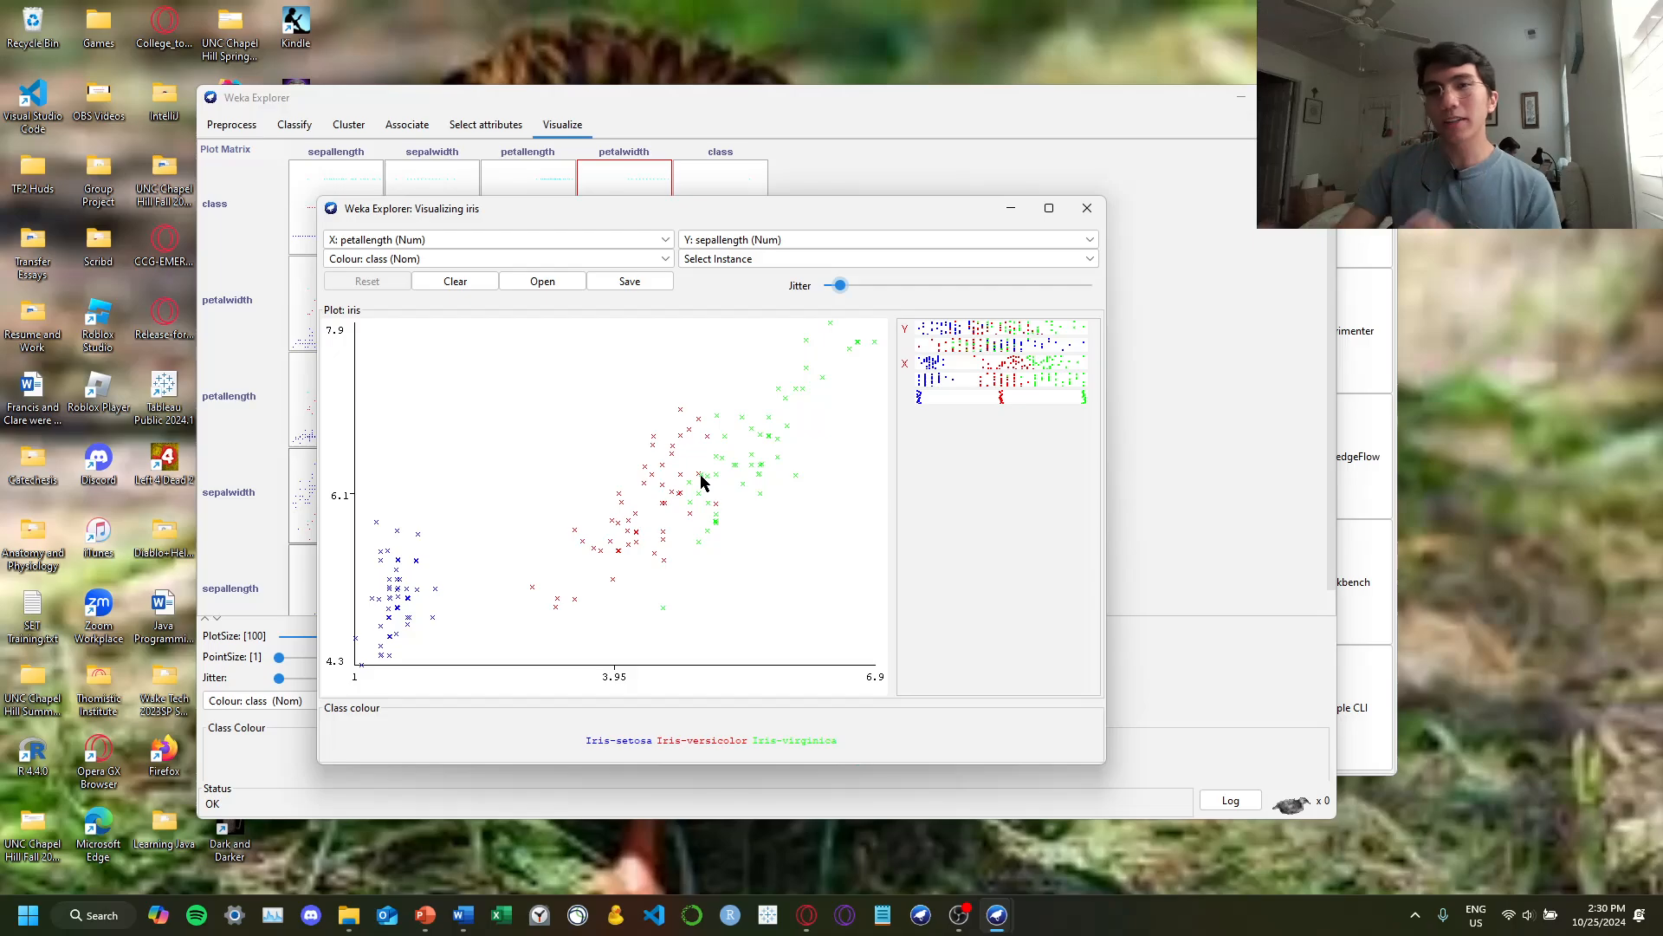
pyautogui.moveTo(840, 287); pyautogui.dragTo(862, 288)
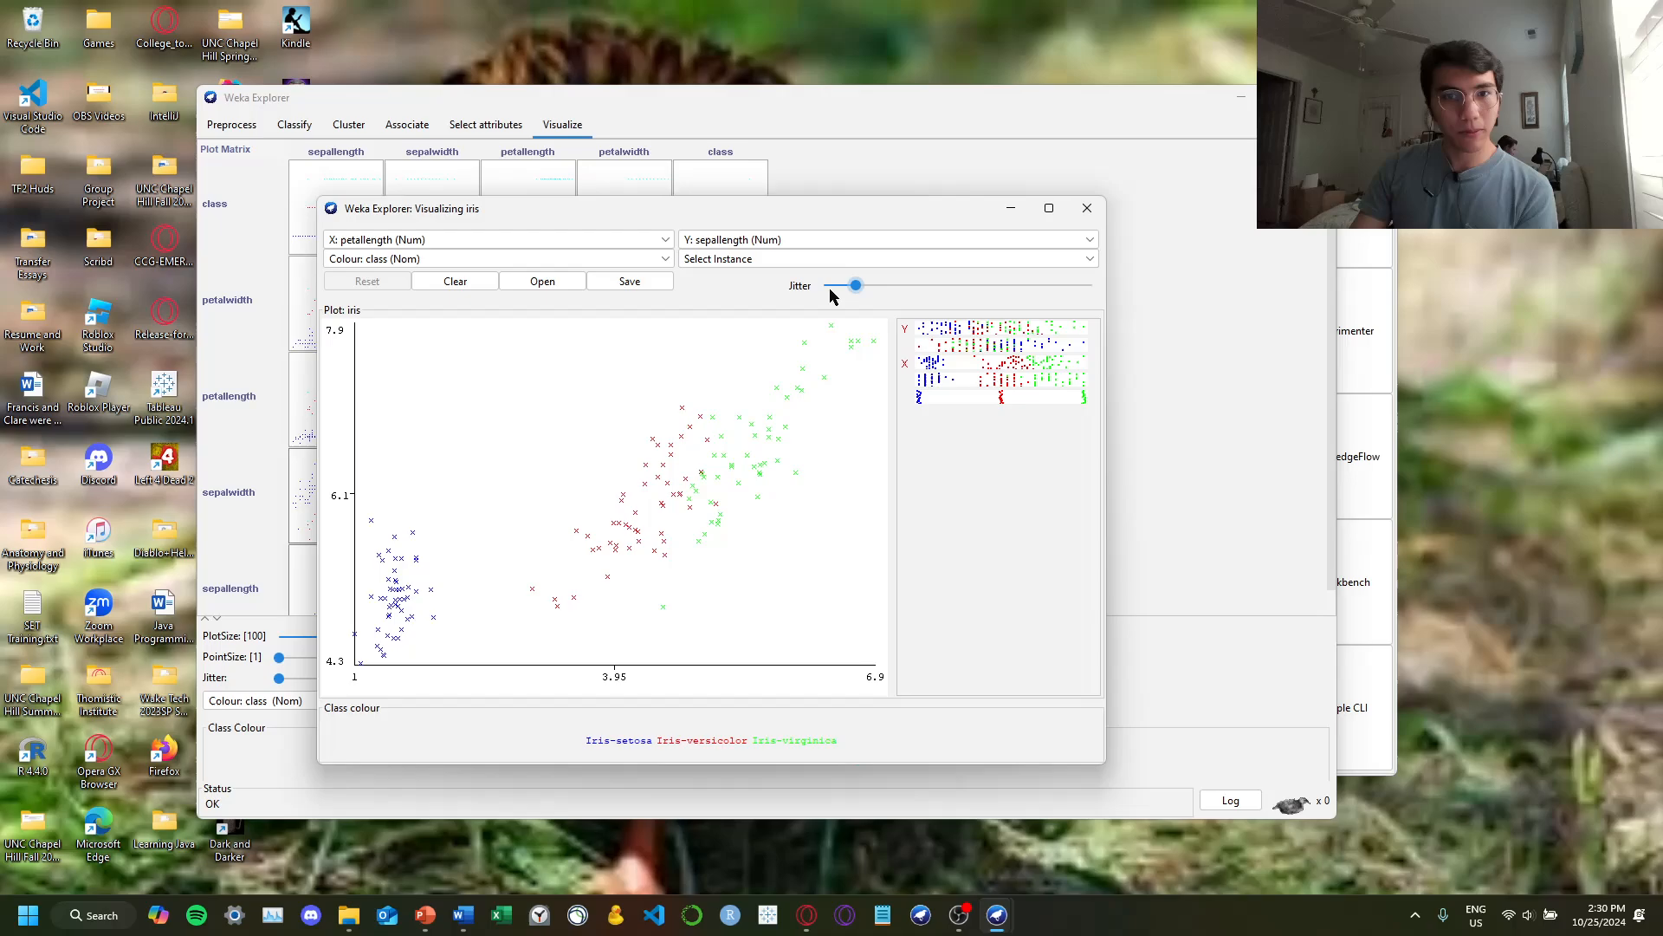
pyautogui.moveTo(856, 286); pyautogui.dragTo(821, 291)
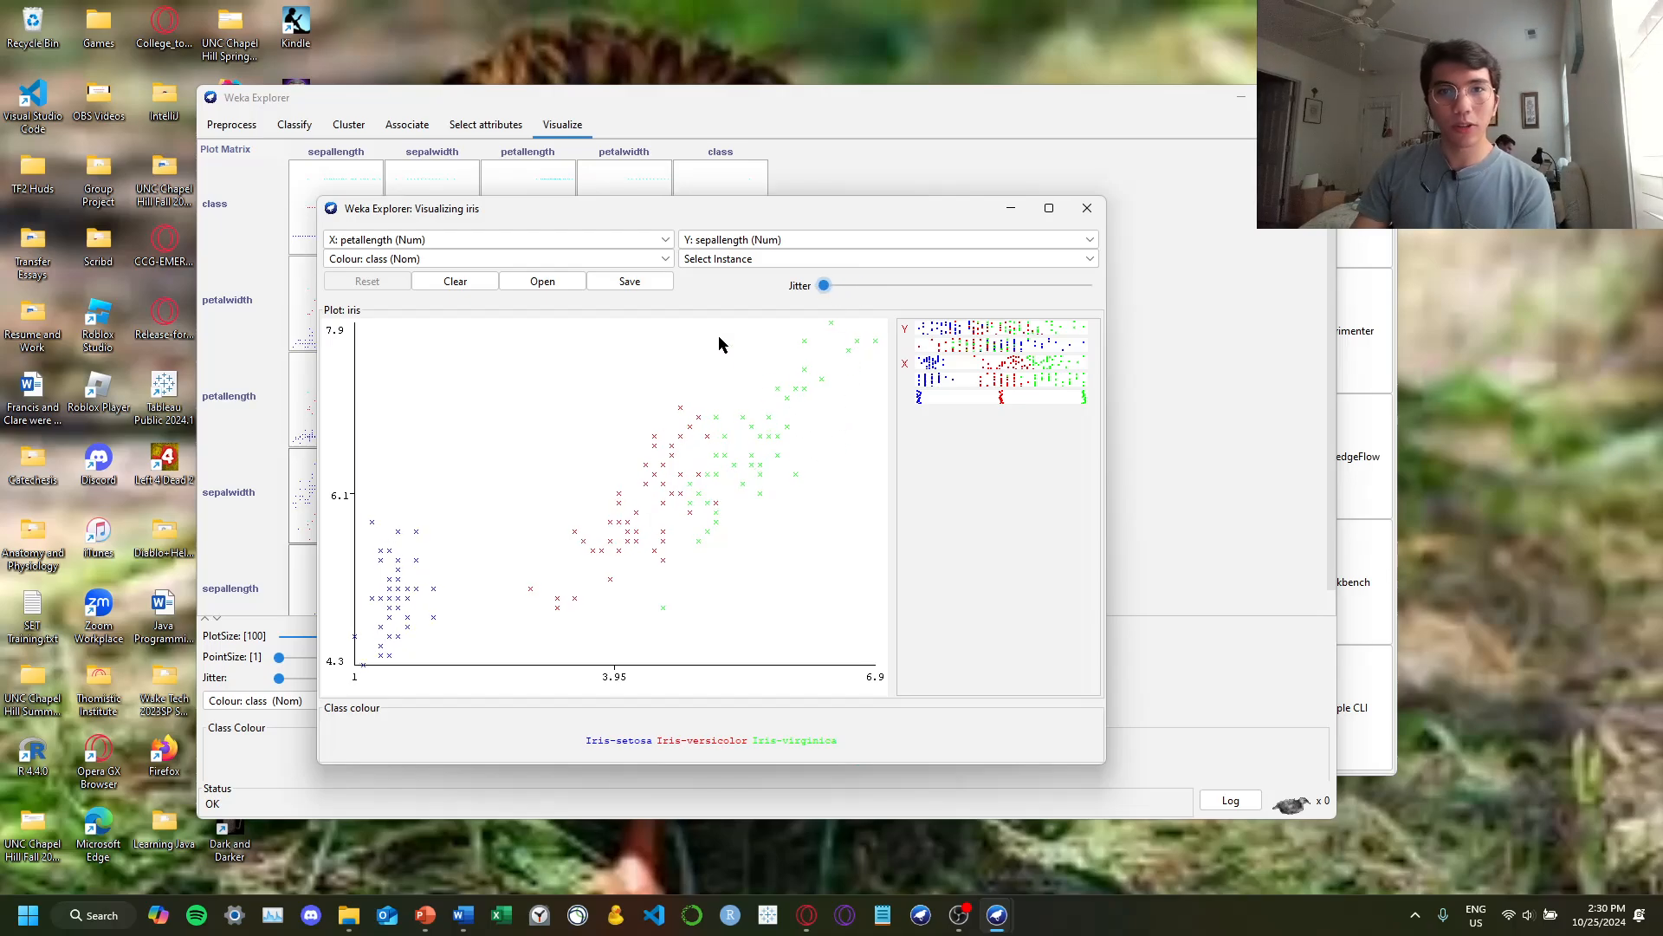
# Restrict the plot to a Rectangle selection around the versicolor and virginica points, and reset and close the plot
pyautogui.click(784, 260)
pyautogui.click(778, 296)
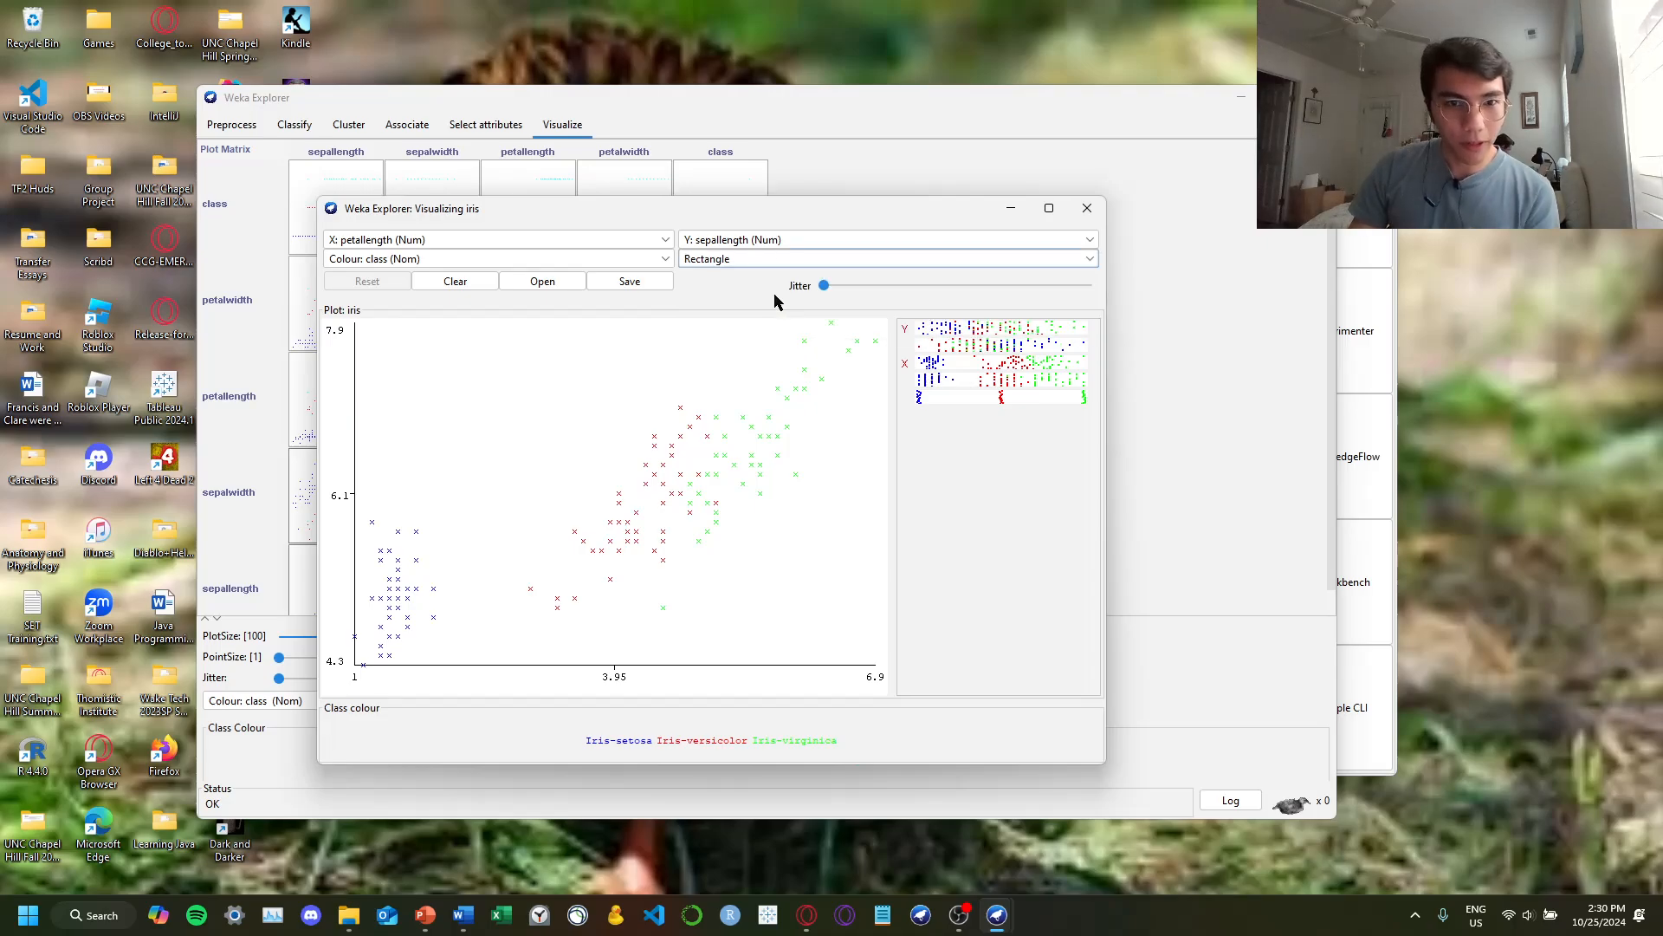
pyautogui.moveTo(583, 369); pyautogui.dragTo(797, 573)
pyautogui.click(366, 282)
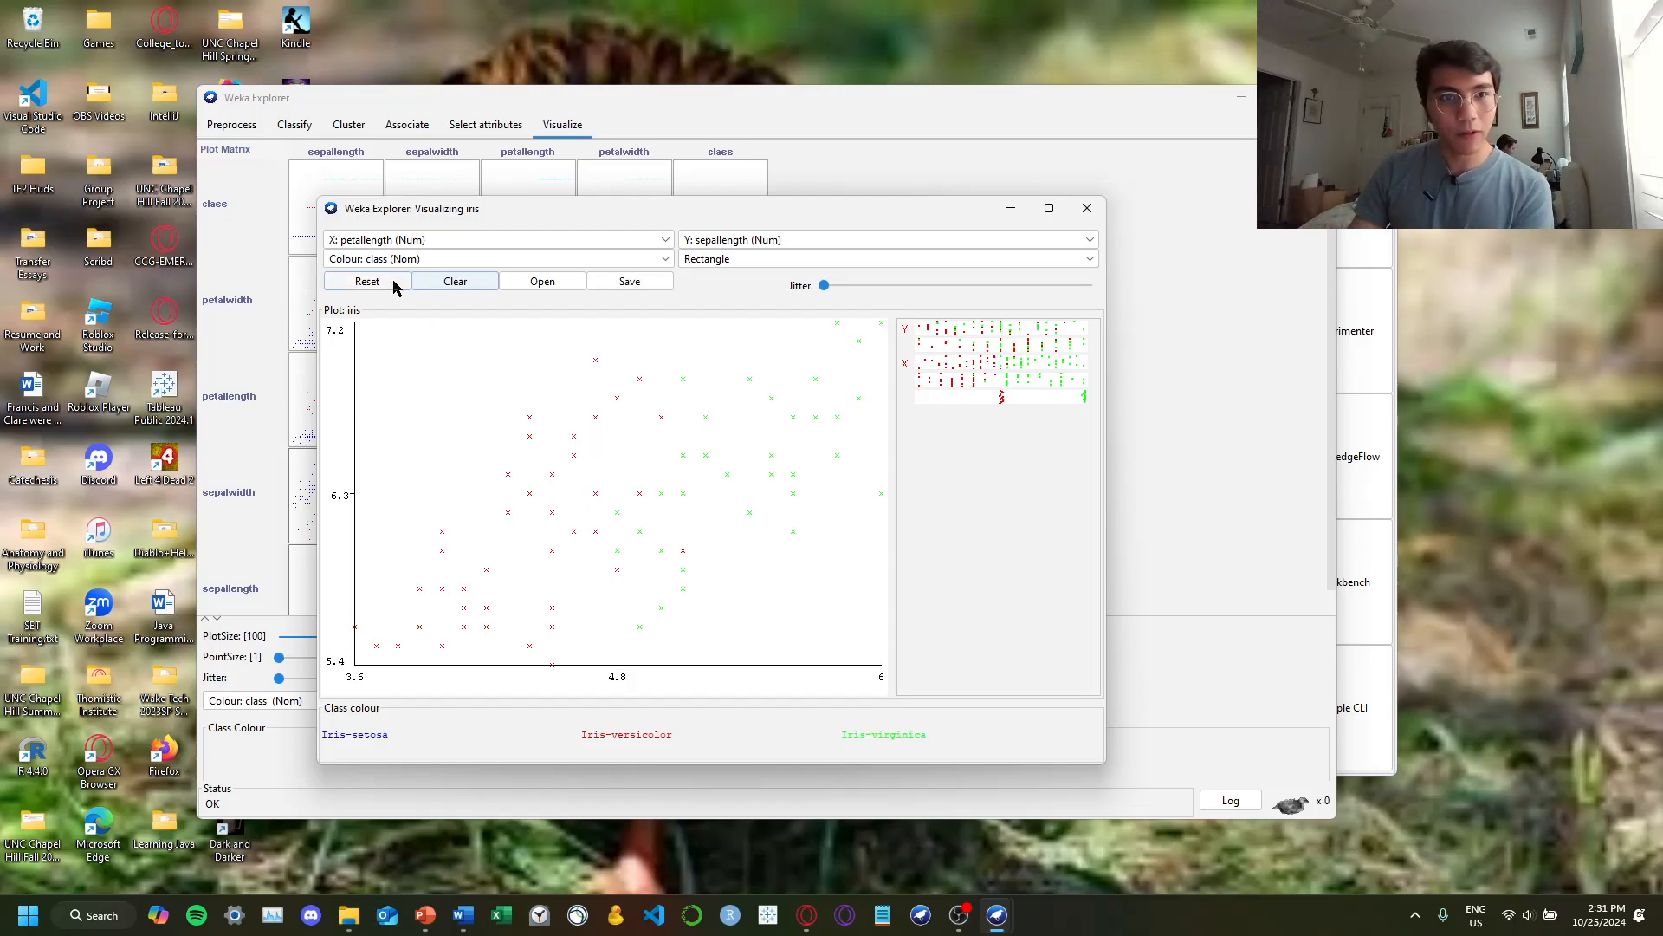
pyautogui.click(367, 280)
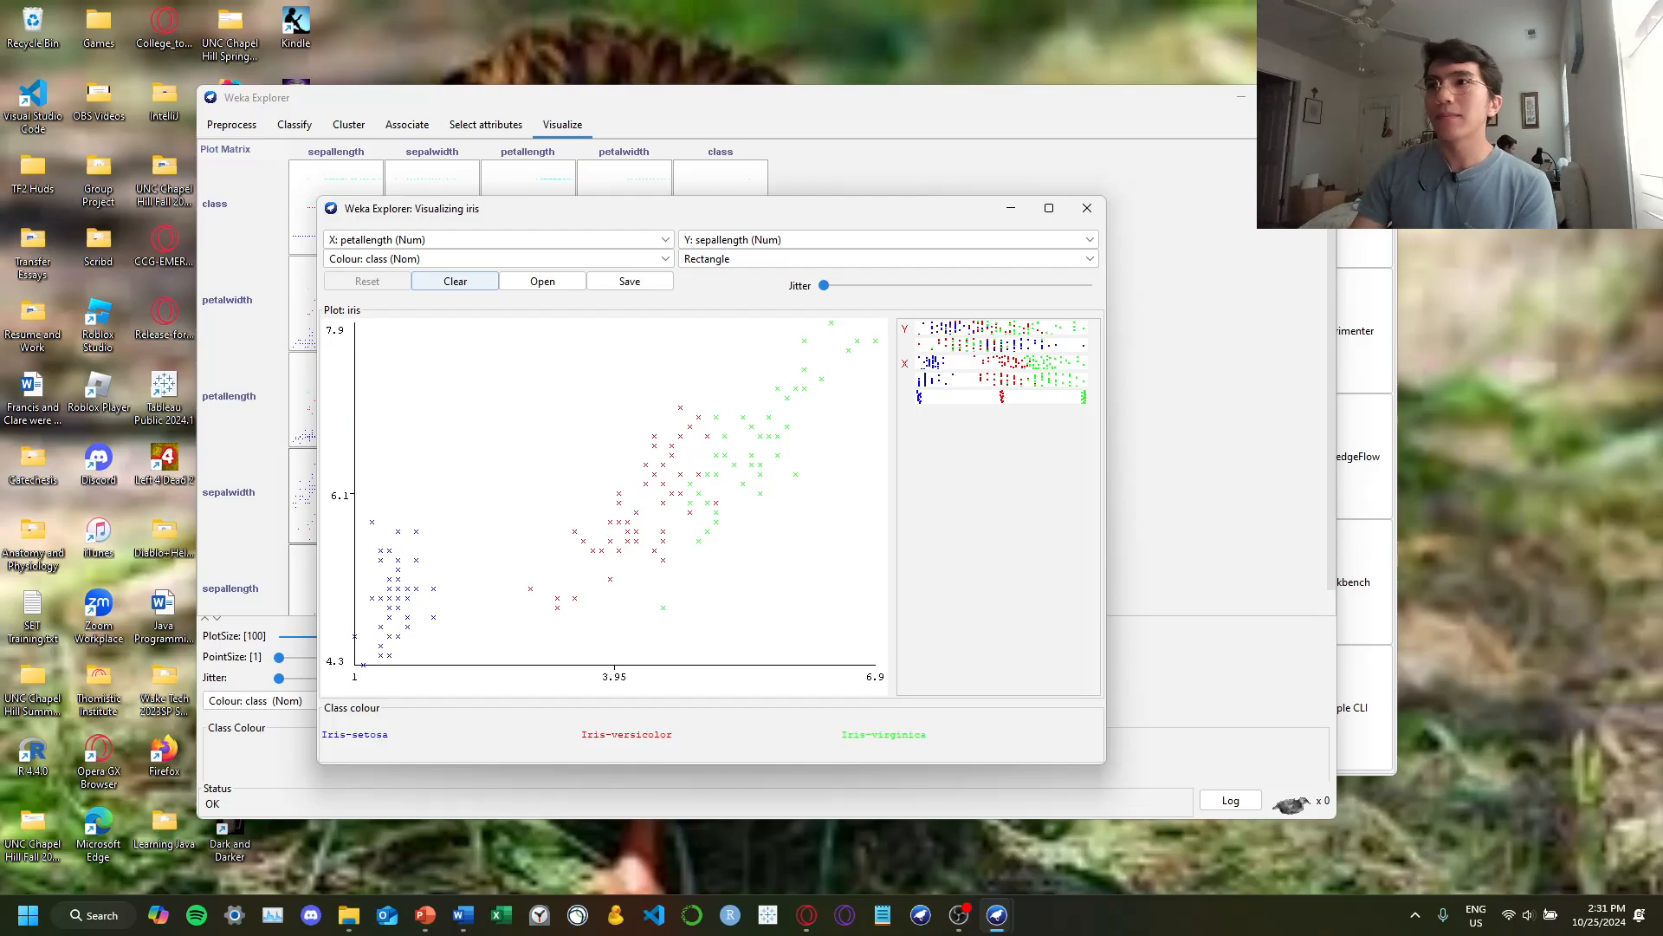
pyautogui.click(1075, 209)
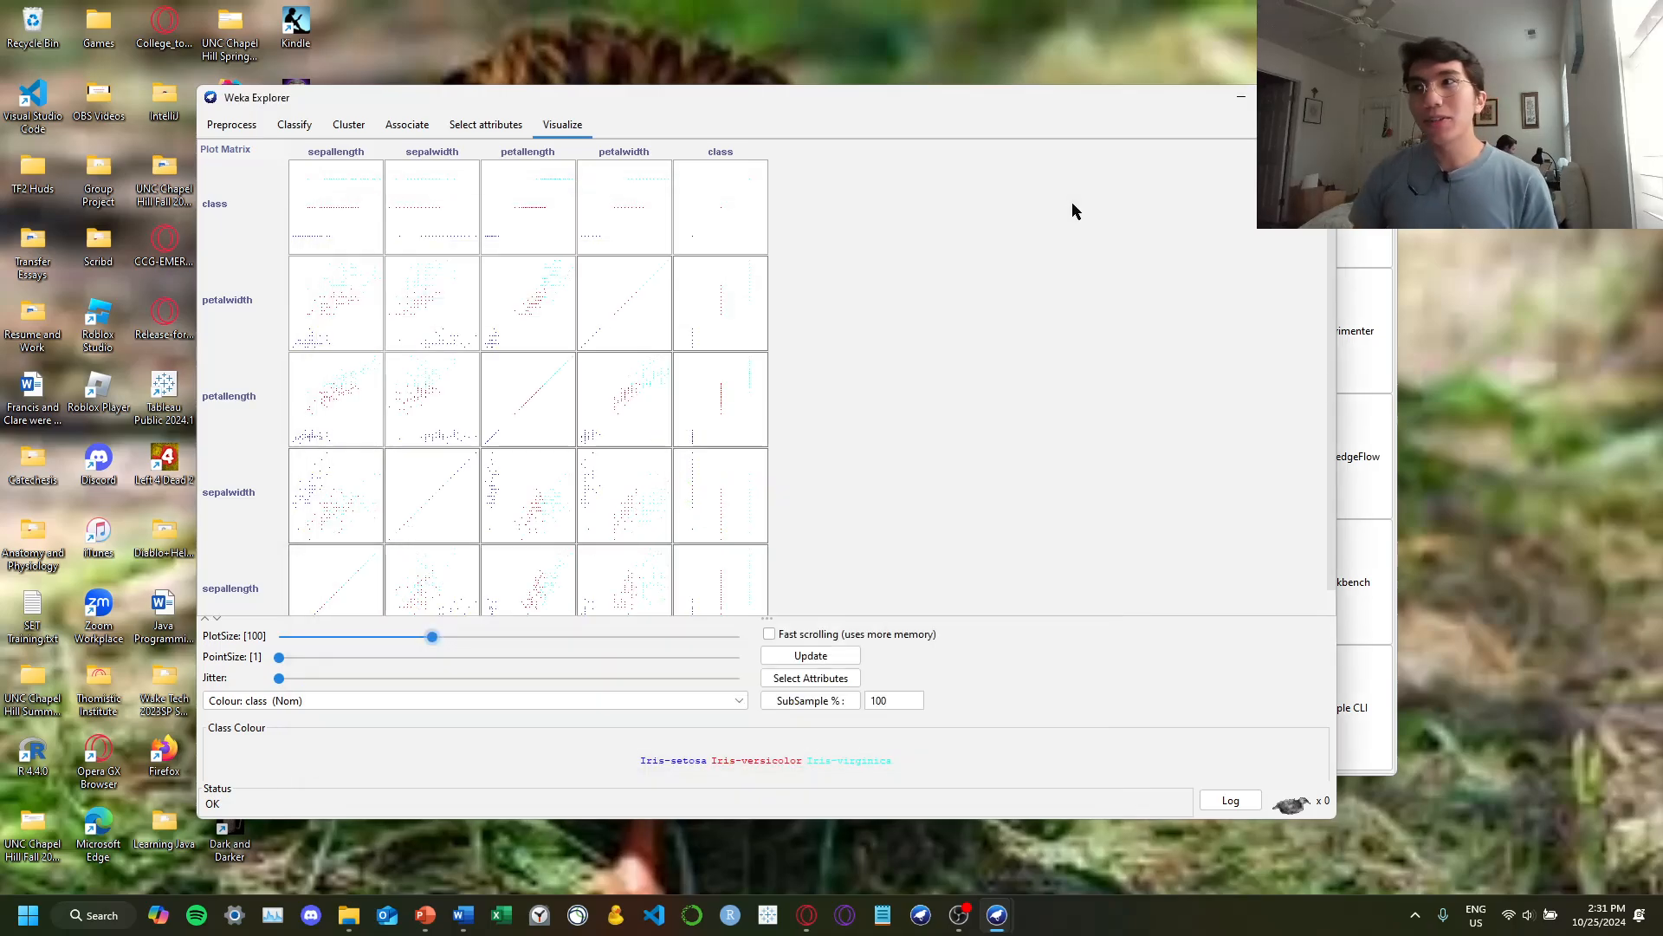
# Choose SimpleKMeans as the clusterer, run it on the training set and review the clusterer output
pyautogui.click(350, 125)
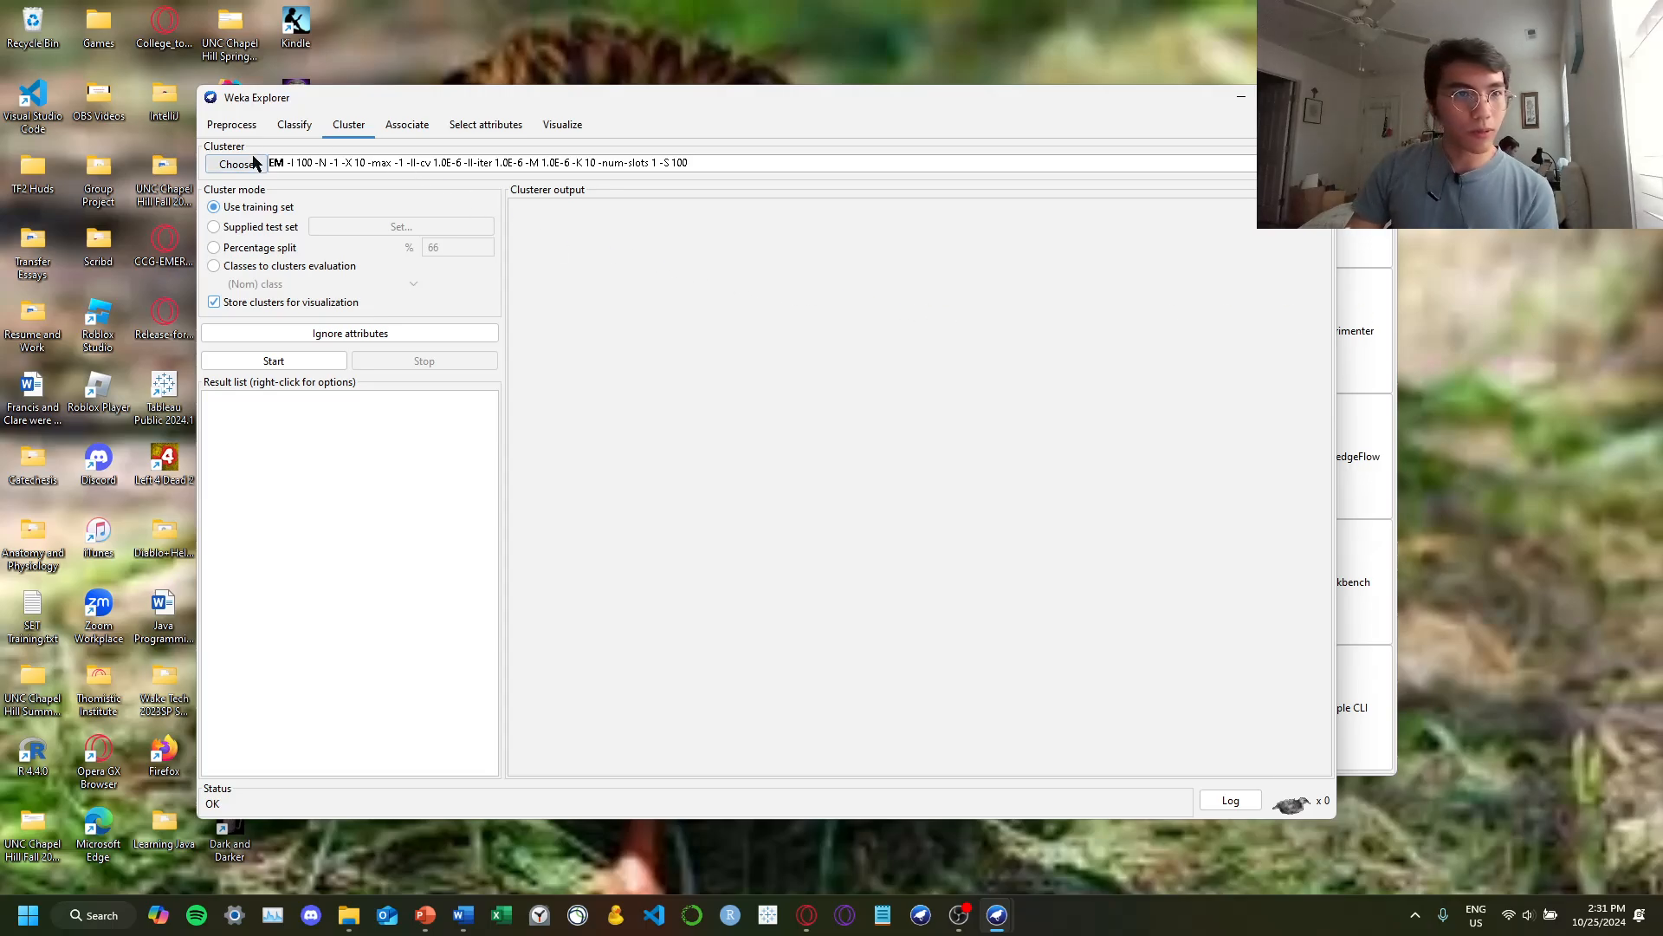
pyautogui.click(217, 164)
pyautogui.click(269, 311)
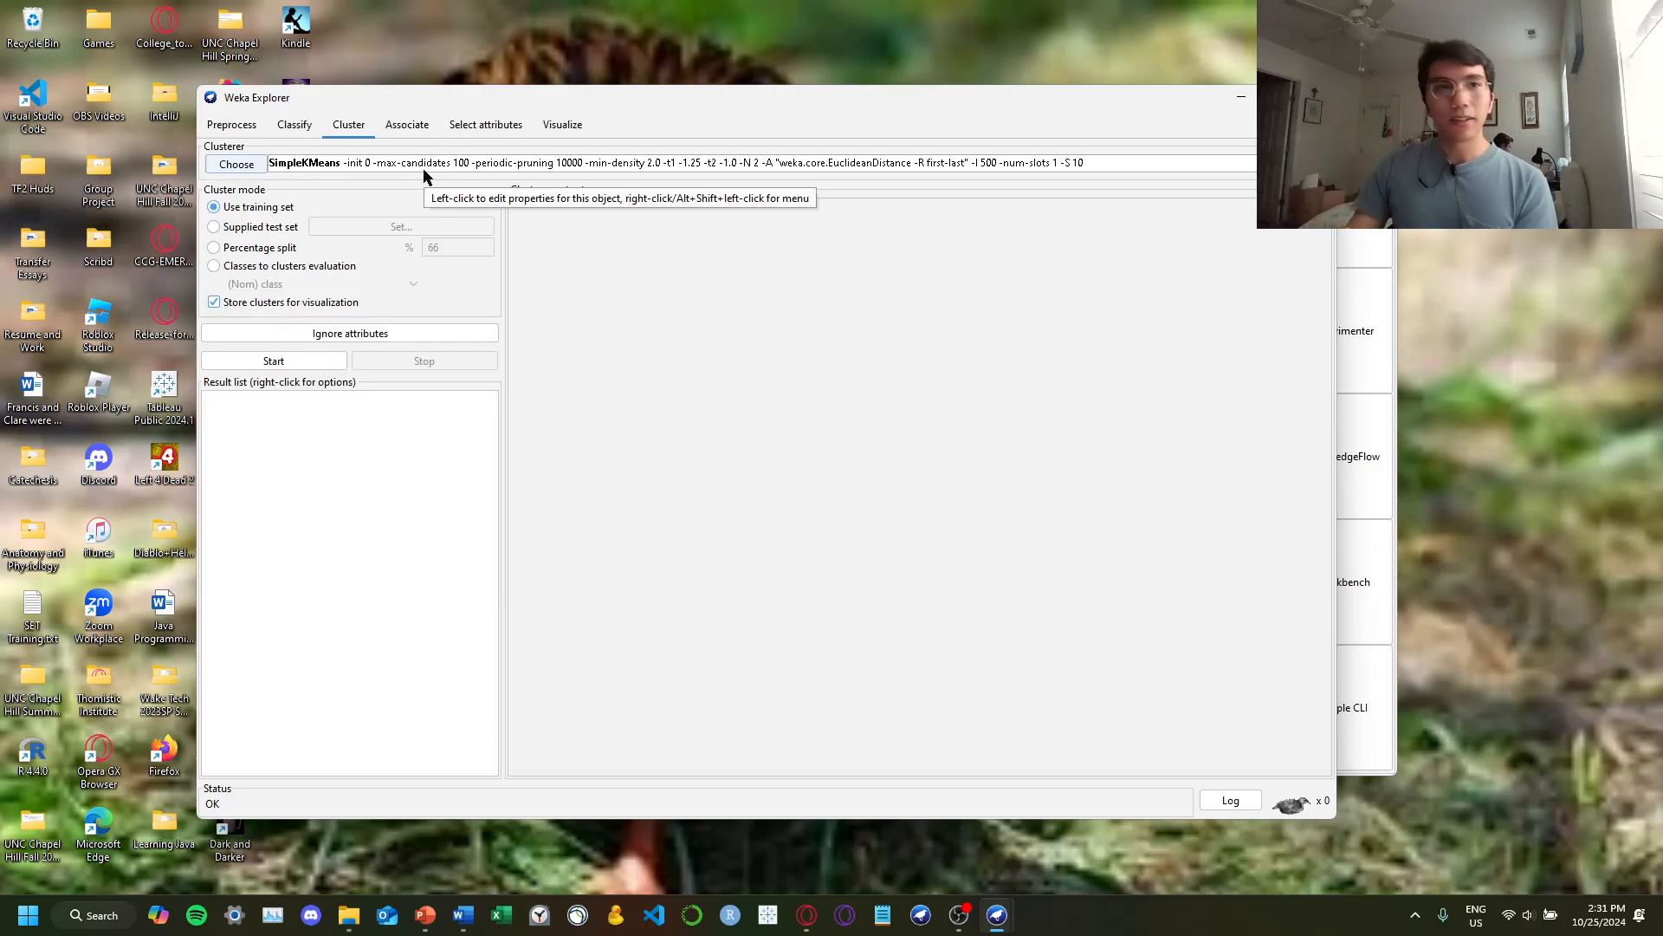
pyautogui.click(294, 366)
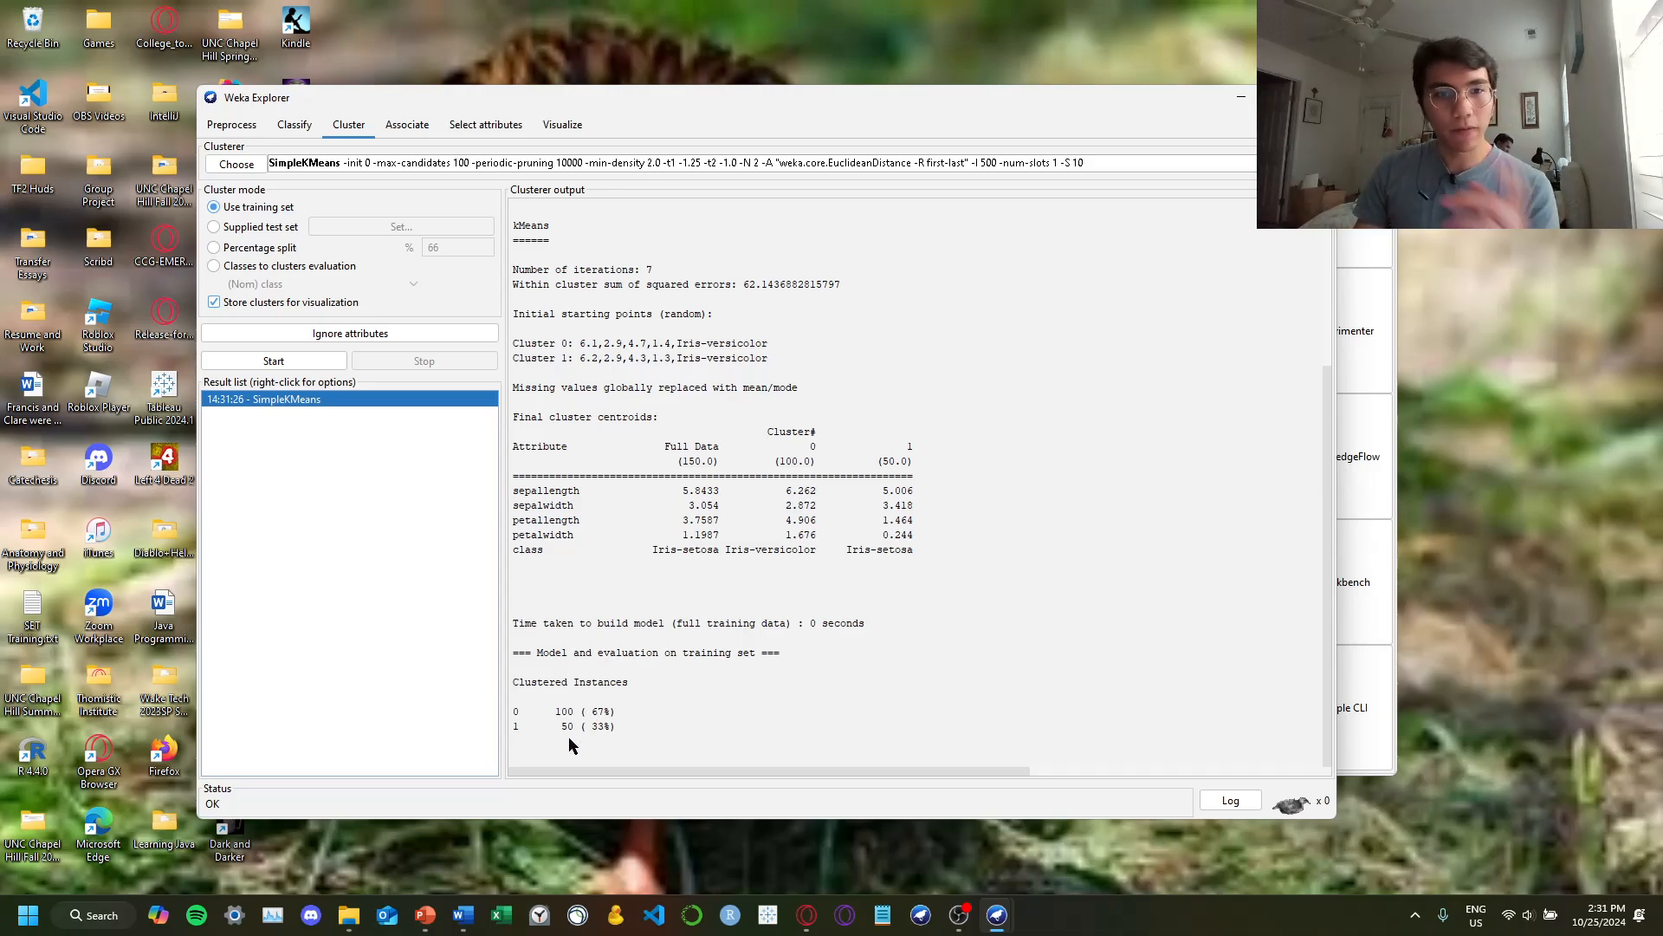
pyautogui.scroll(2, 796, 509)
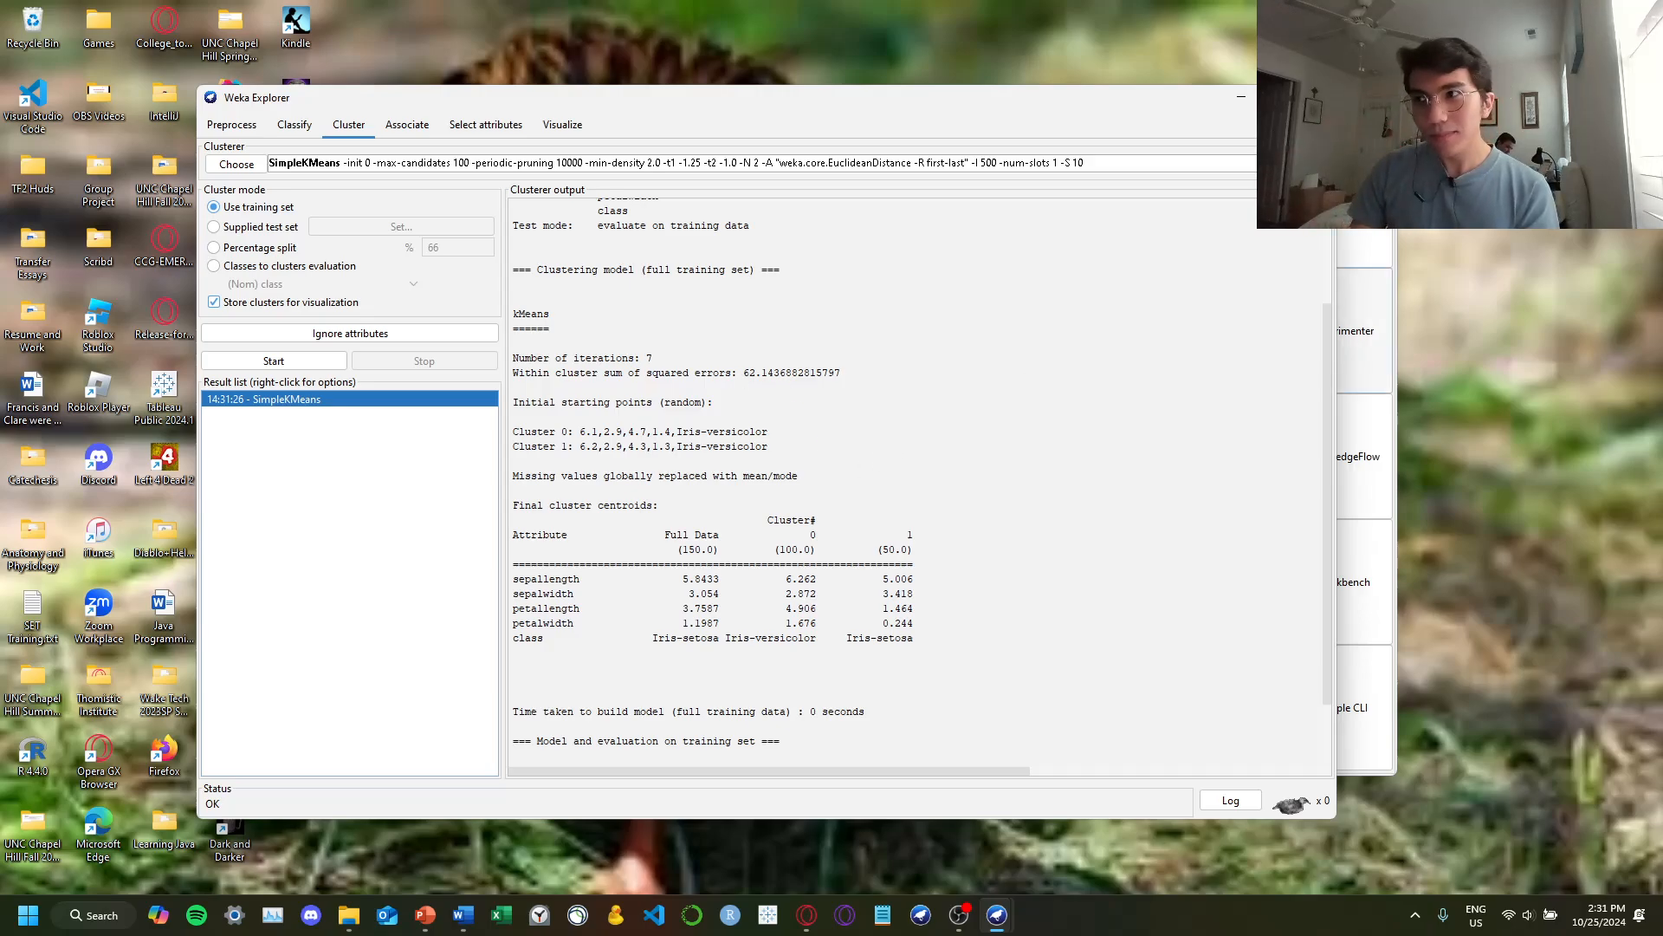
# Set SimpleKMeans' numClusters to 3 and rerun the clustering on the training set
pyautogui.click(312, 167)
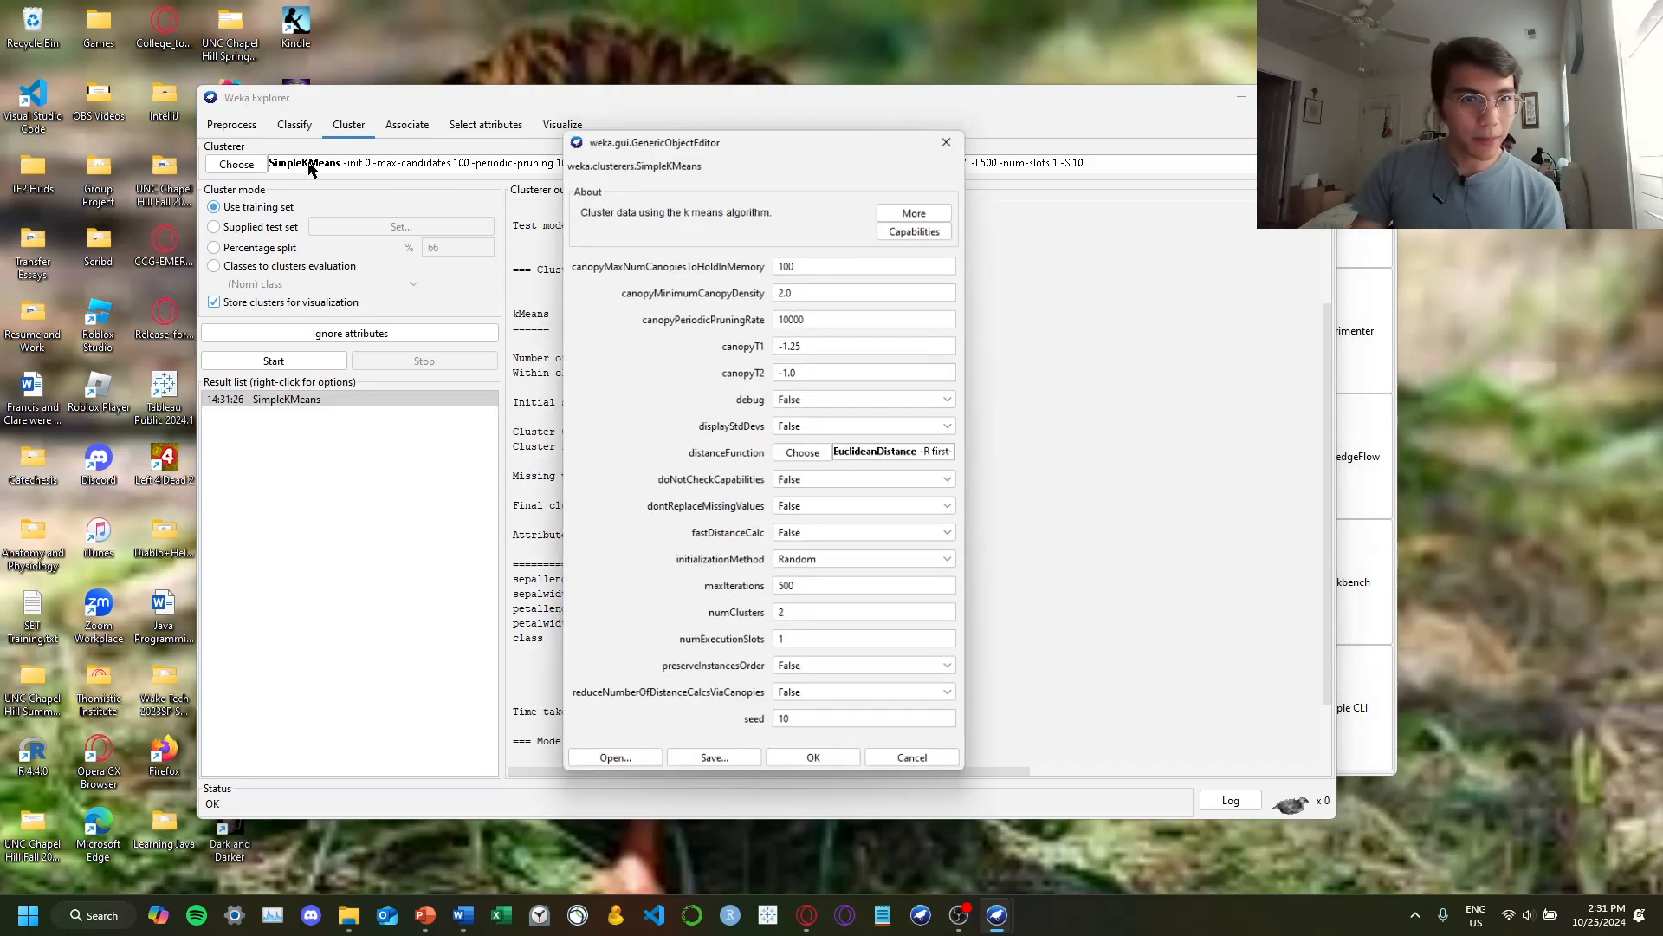
pyautogui.moveTo(788, 128); pyautogui.dragTo(518, 107)
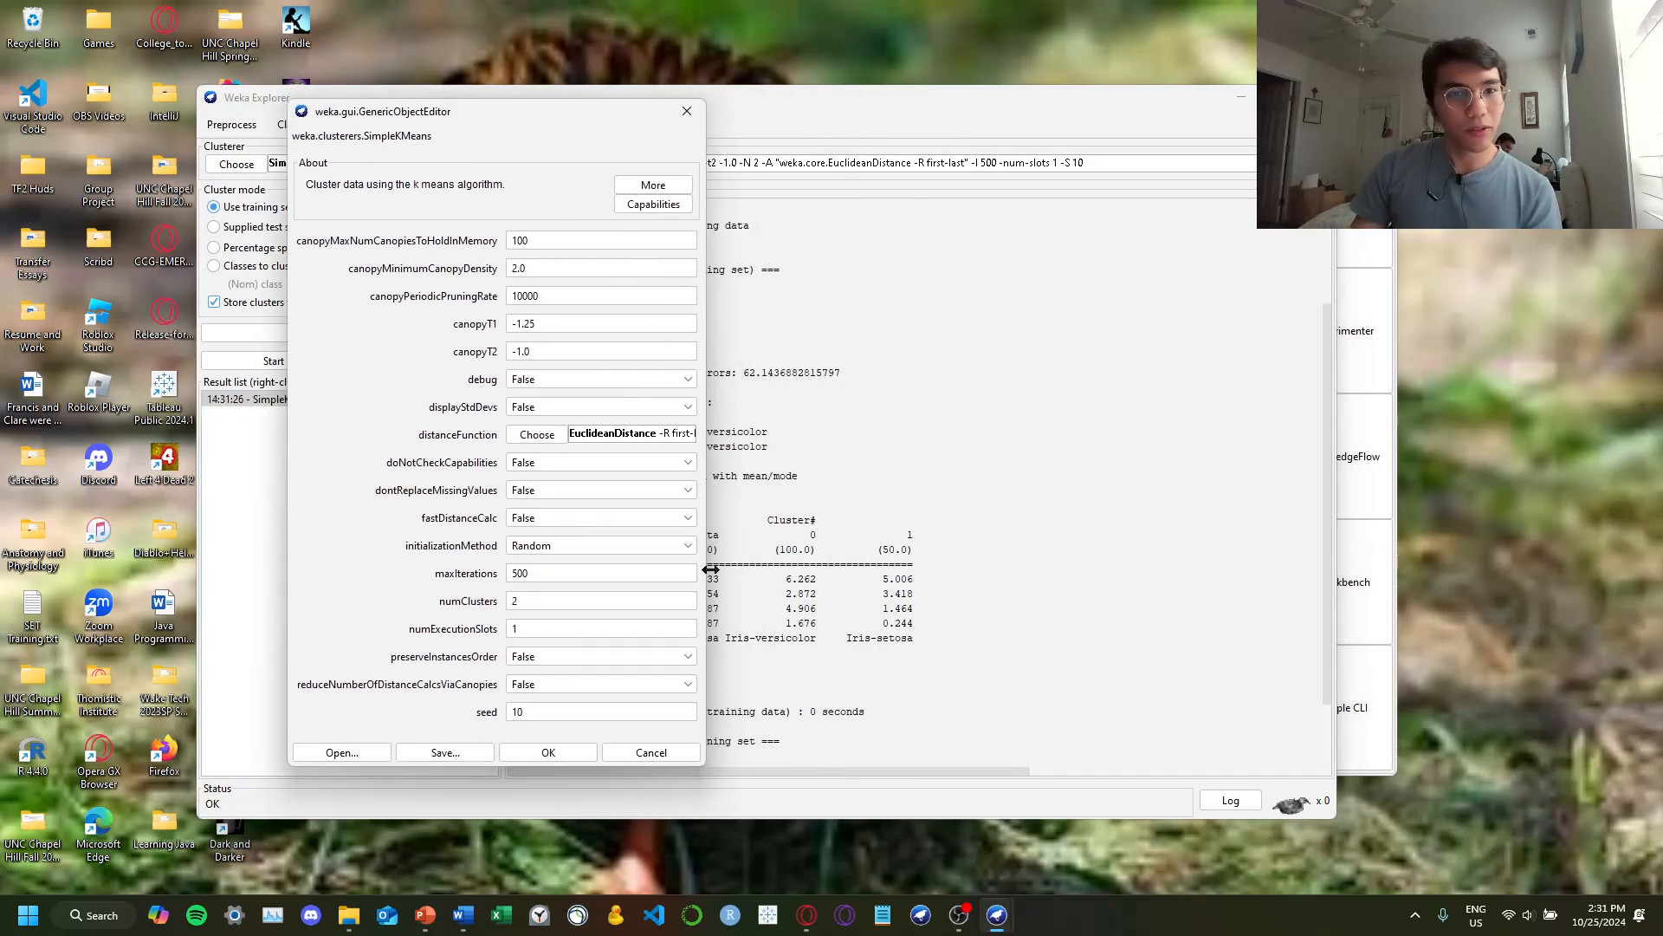
pyautogui.click(643, 598)
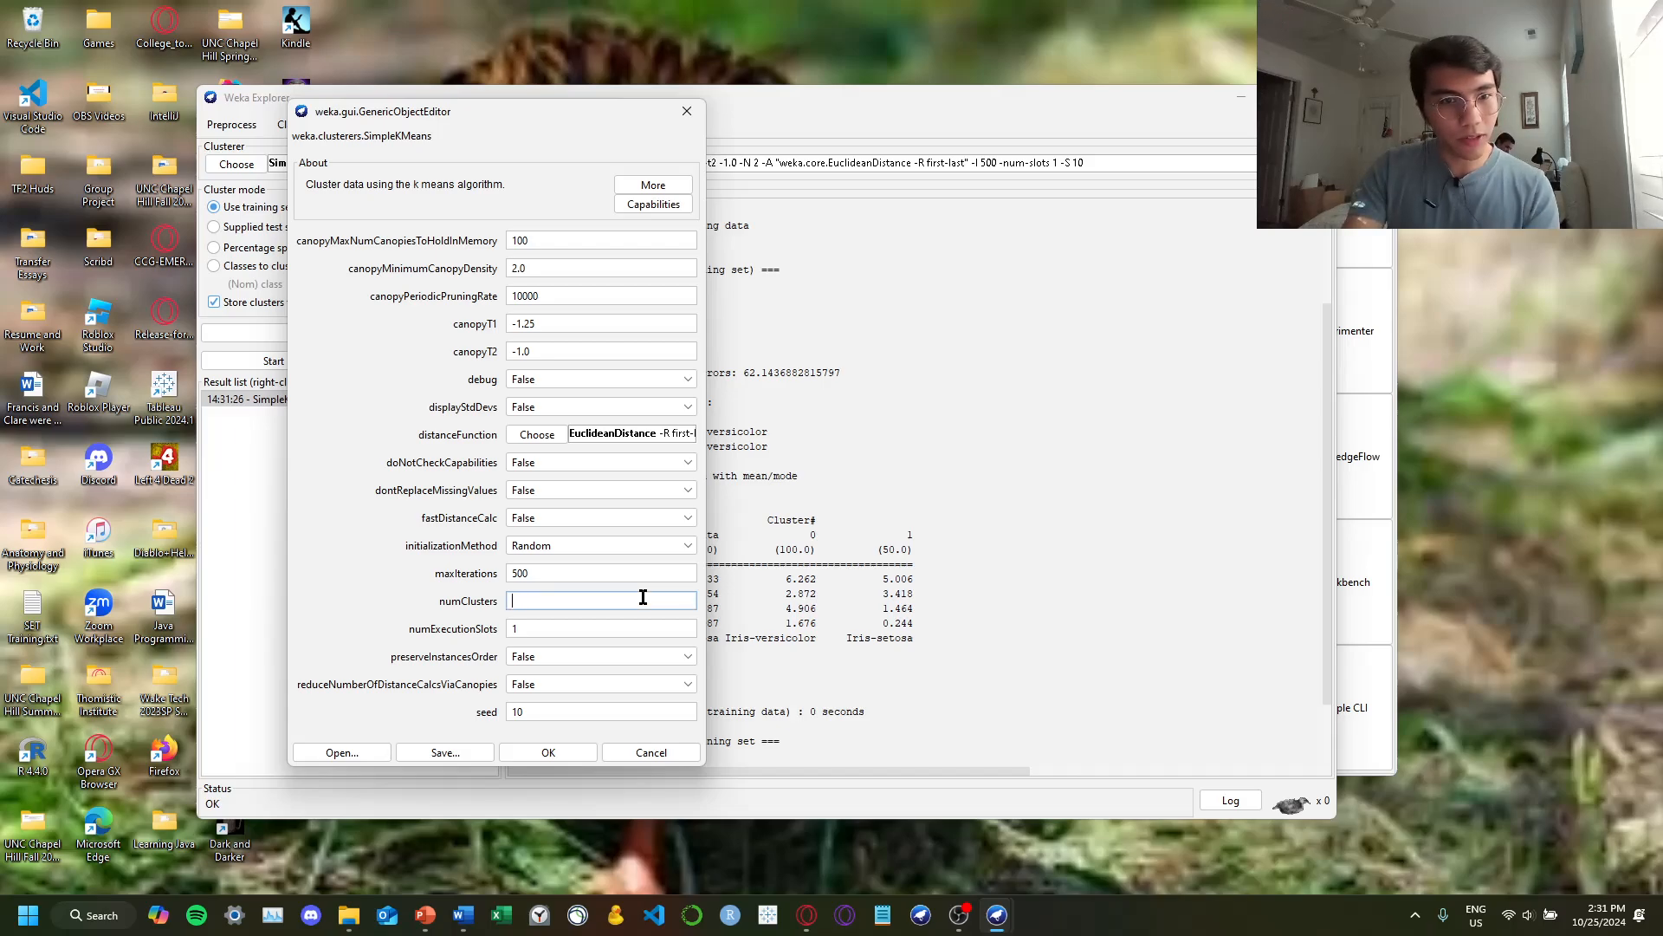
pyautogui.click(548, 718)
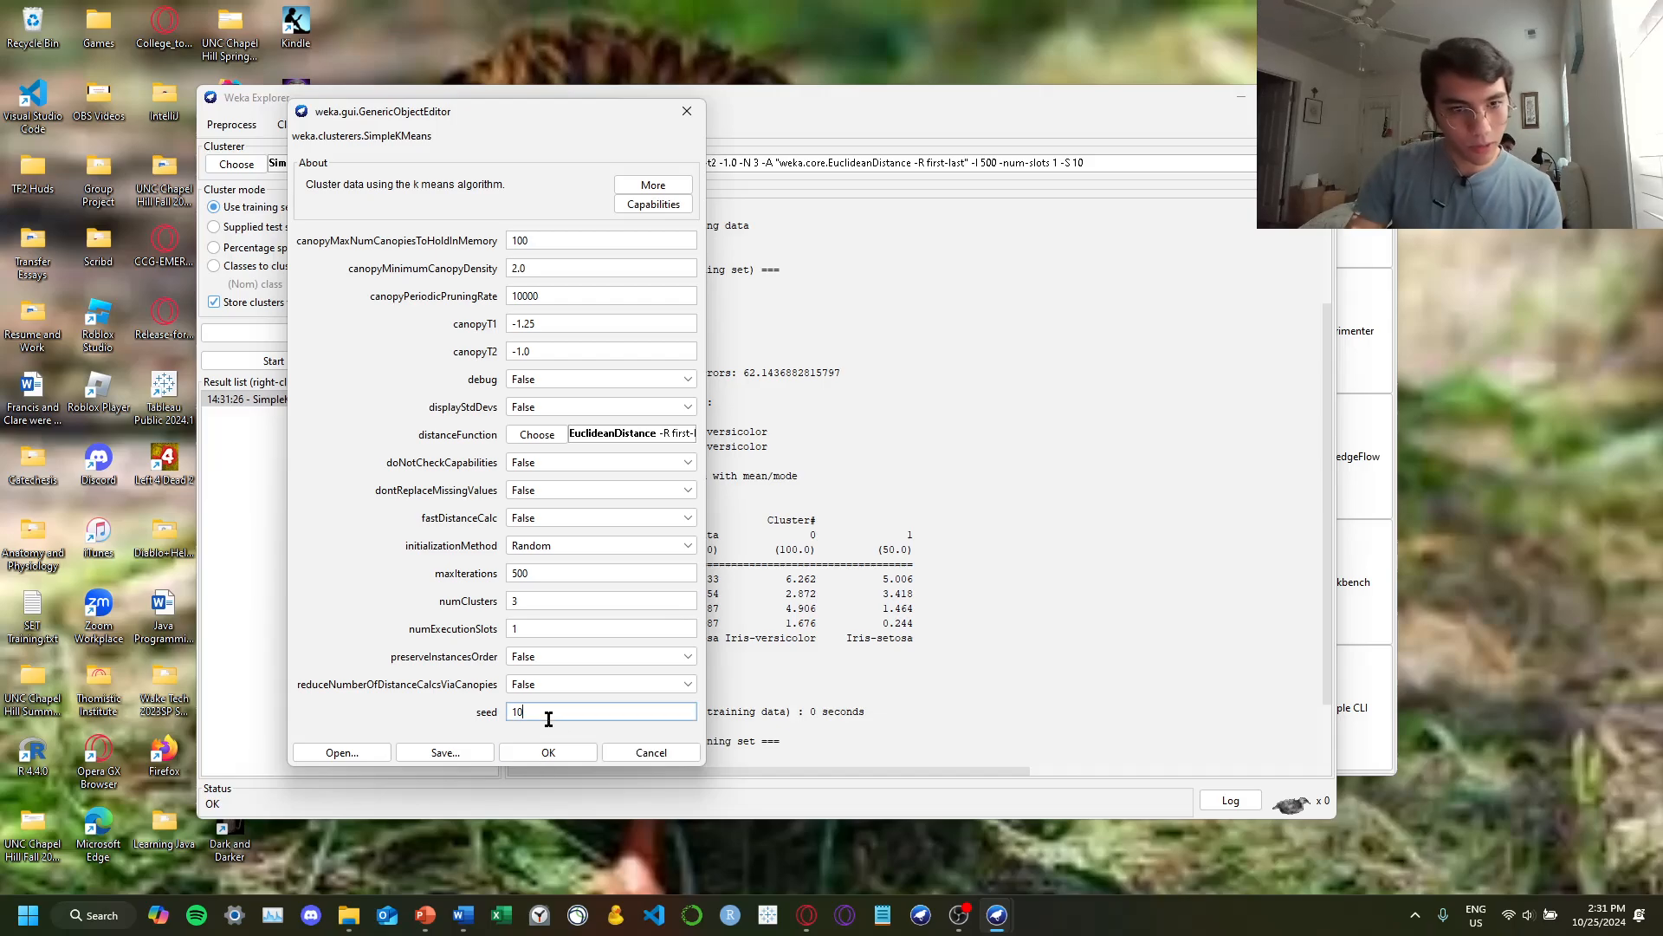
pyautogui.click(548, 752)
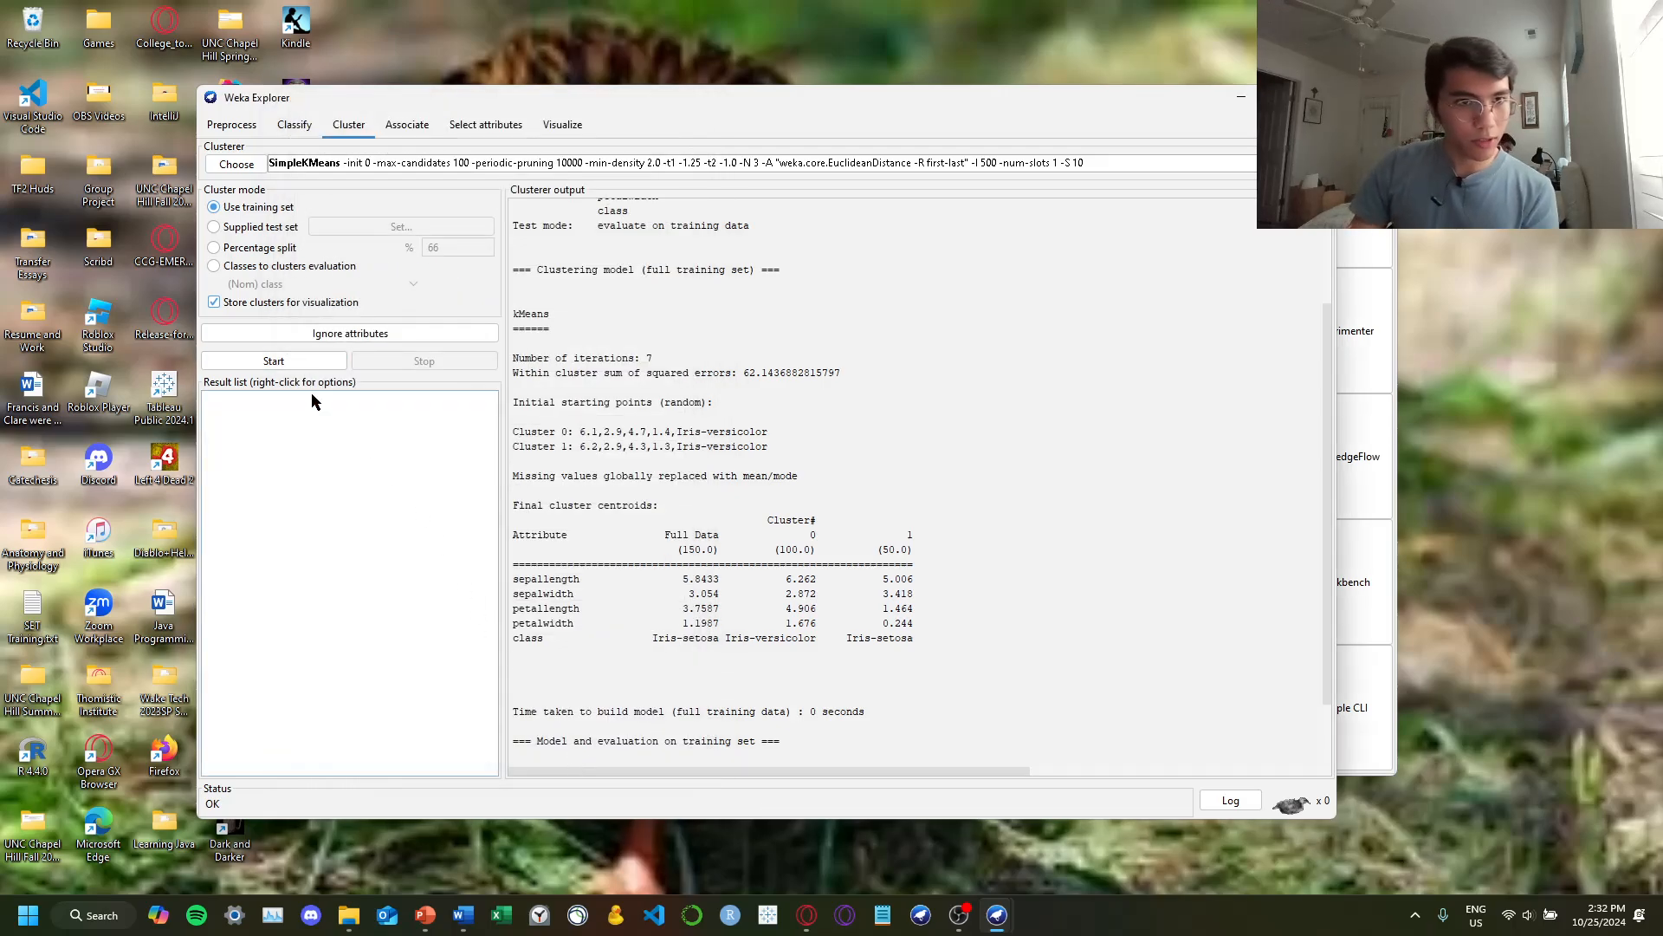
pyautogui.click(296, 360)
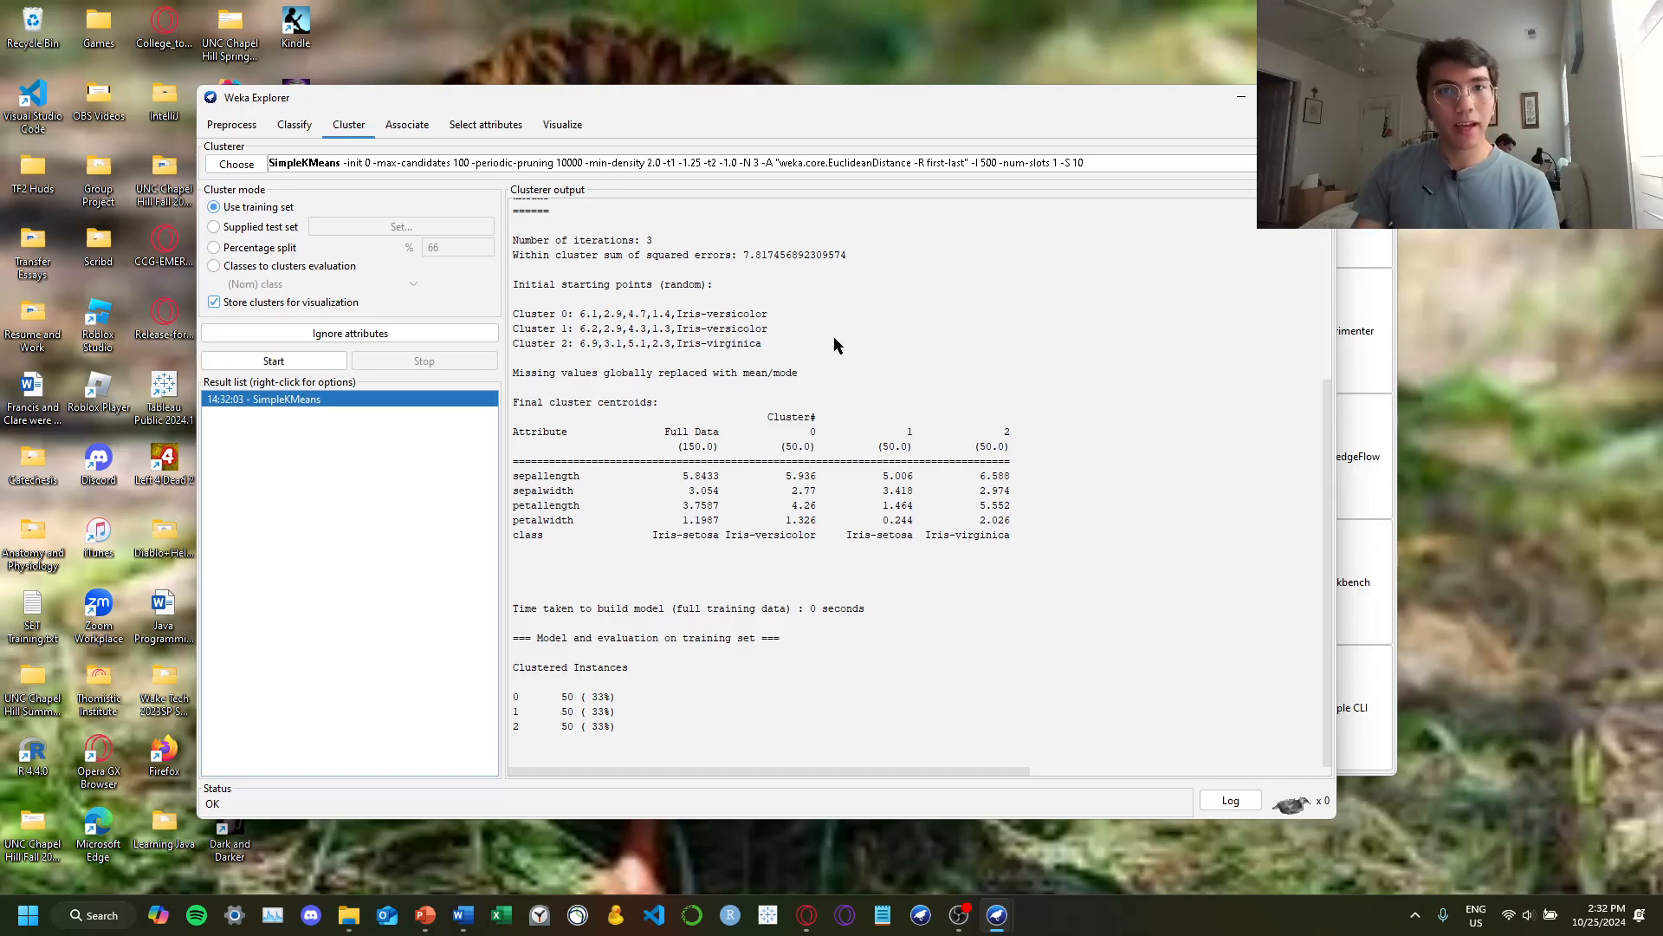
# Set SimpleKMeans' seed to 11 and rerun the clustering on the training set
pyautogui.scroll(2, 834, 333)
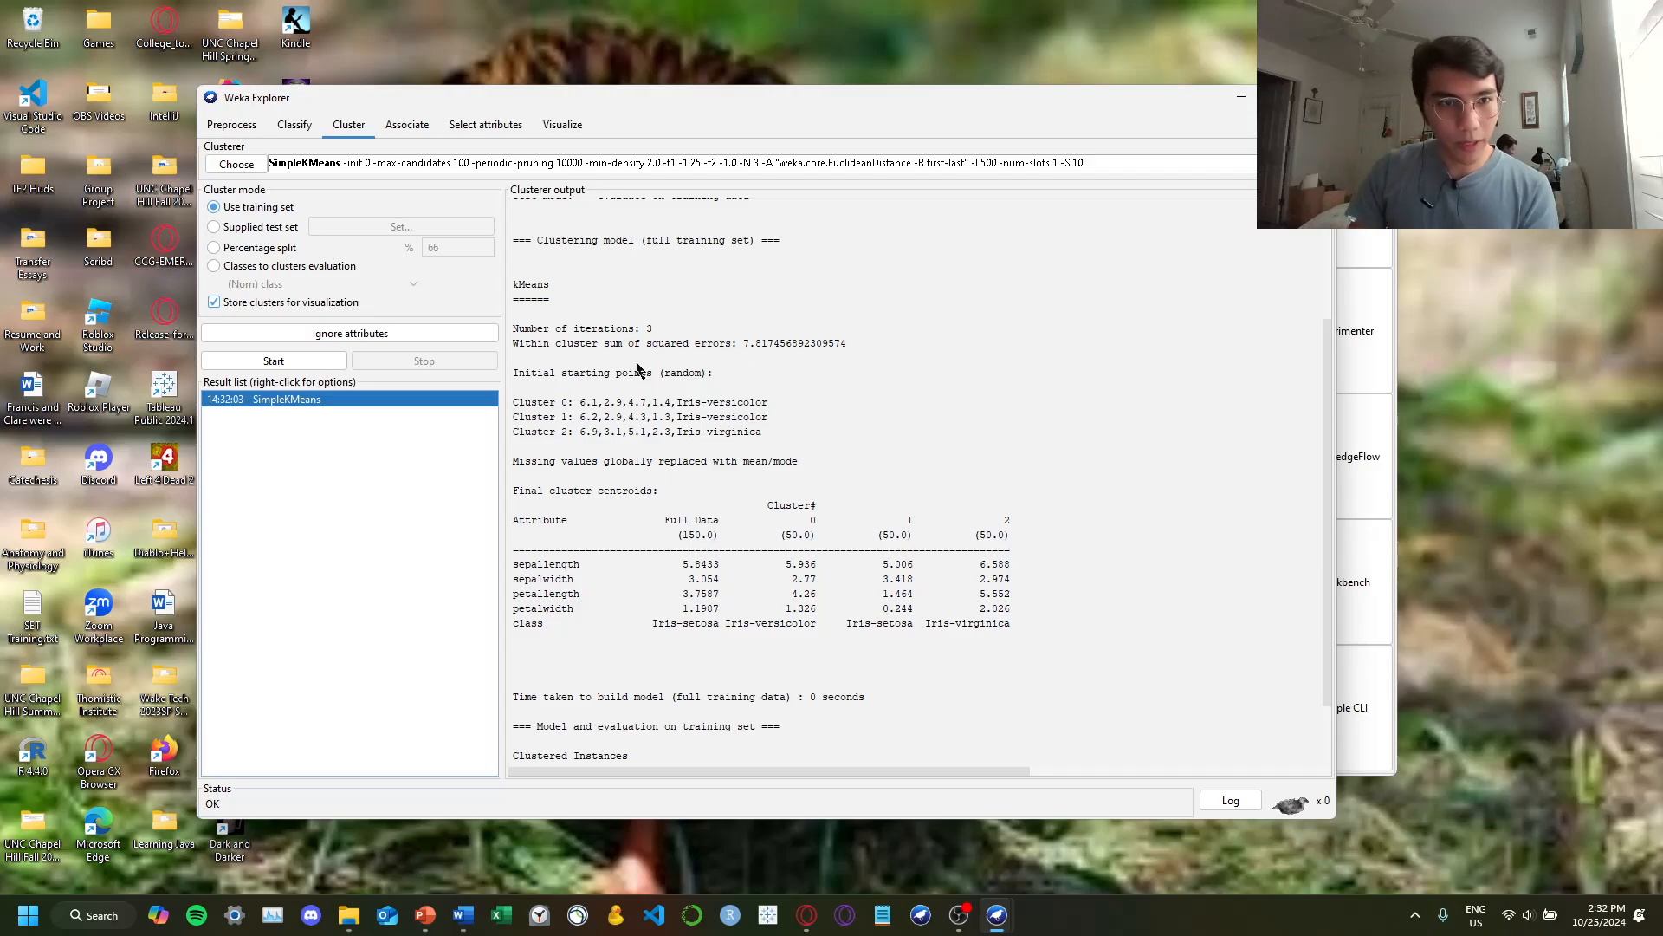
pyautogui.click(309, 163)
pyautogui.press('BackSpace')
pyautogui.write('11')
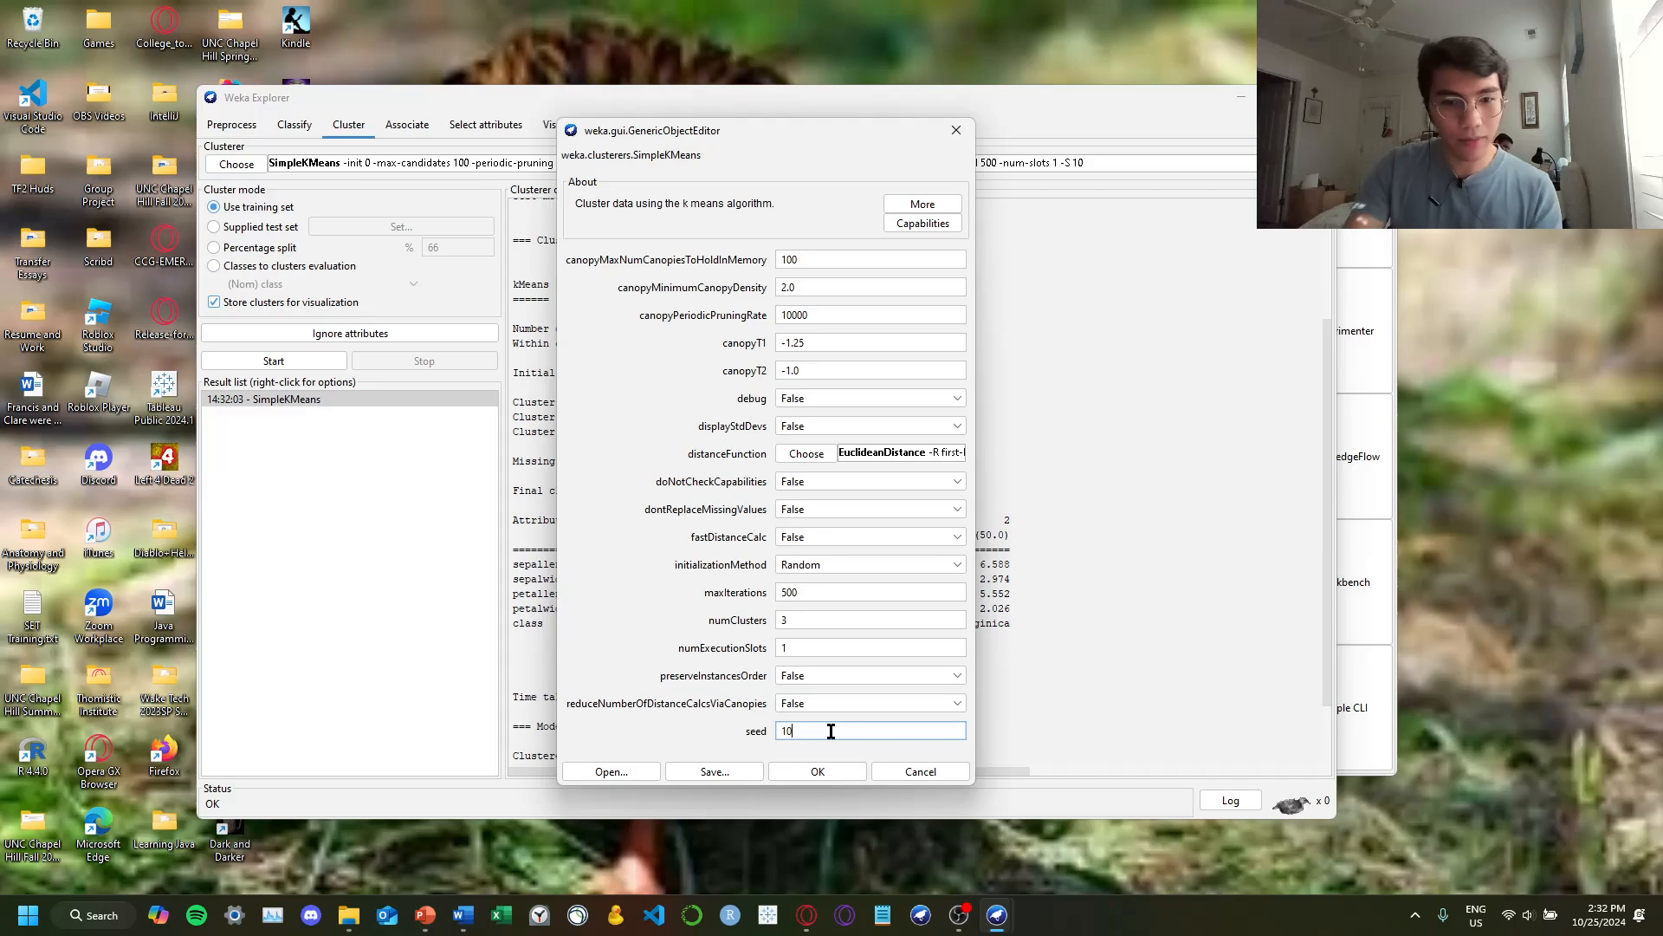
pyautogui.click(818, 771)
pyautogui.click(270, 361)
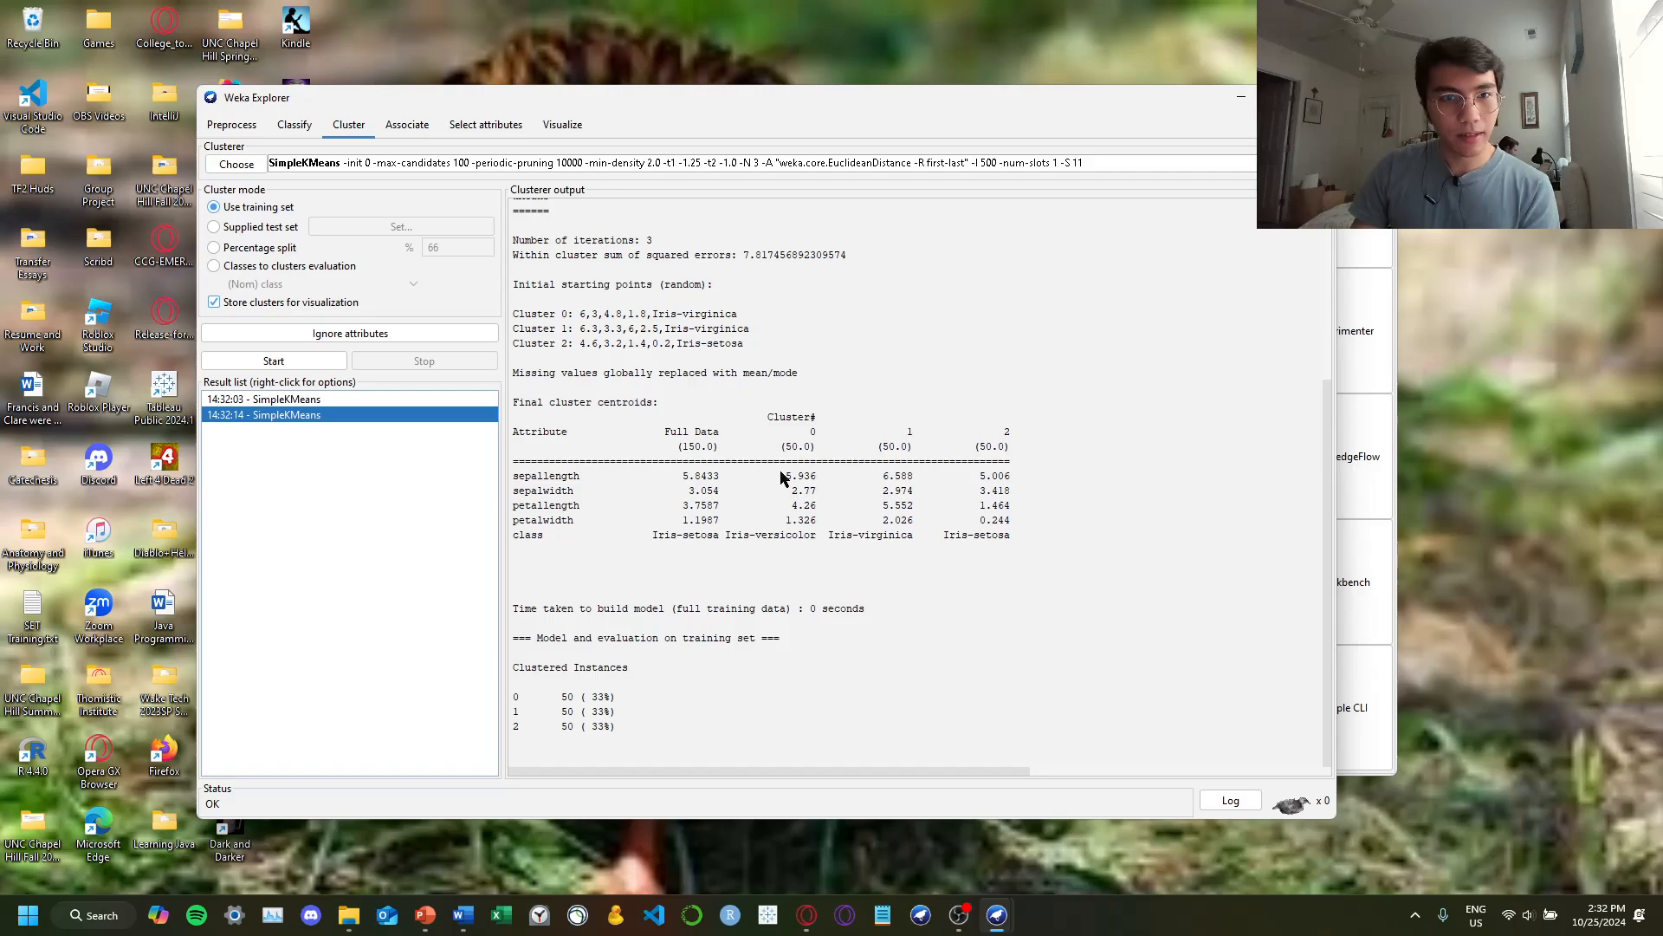
# Compare the cluster centroids and starting points in the outputs of the two SimpleKMeans runs
pyautogui.scroll(5, 679, 482)
pyautogui.scroll(-5, 531, 471)
pyautogui.click(336, 401)
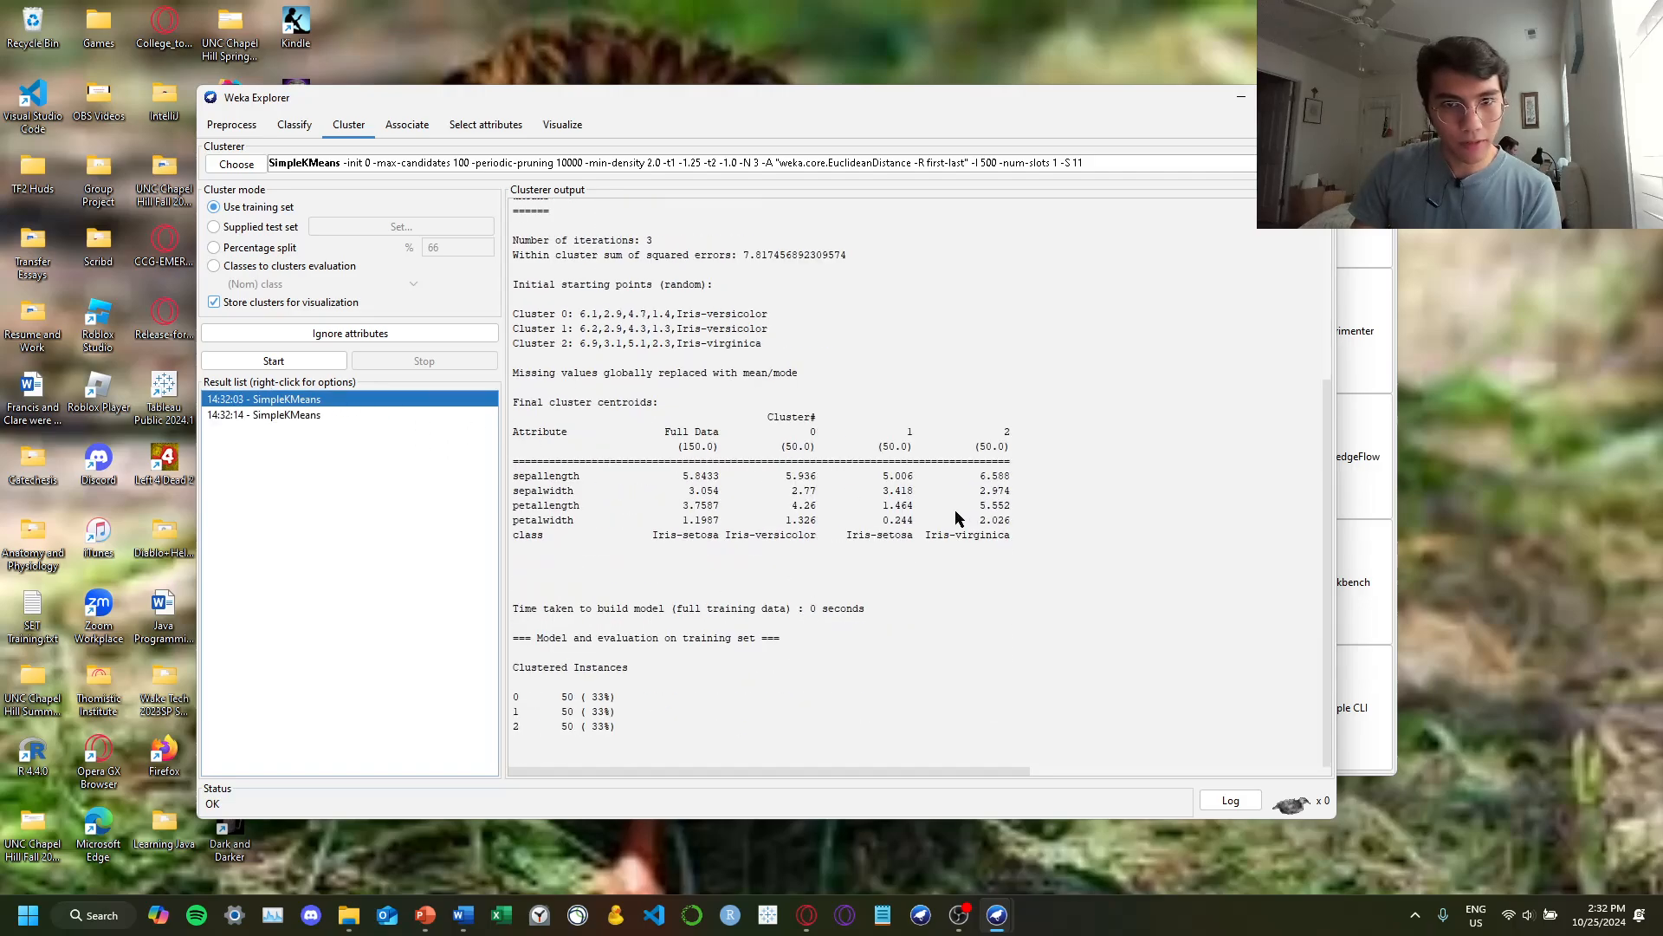
pyautogui.click(424, 415)
pyautogui.click(424, 401)
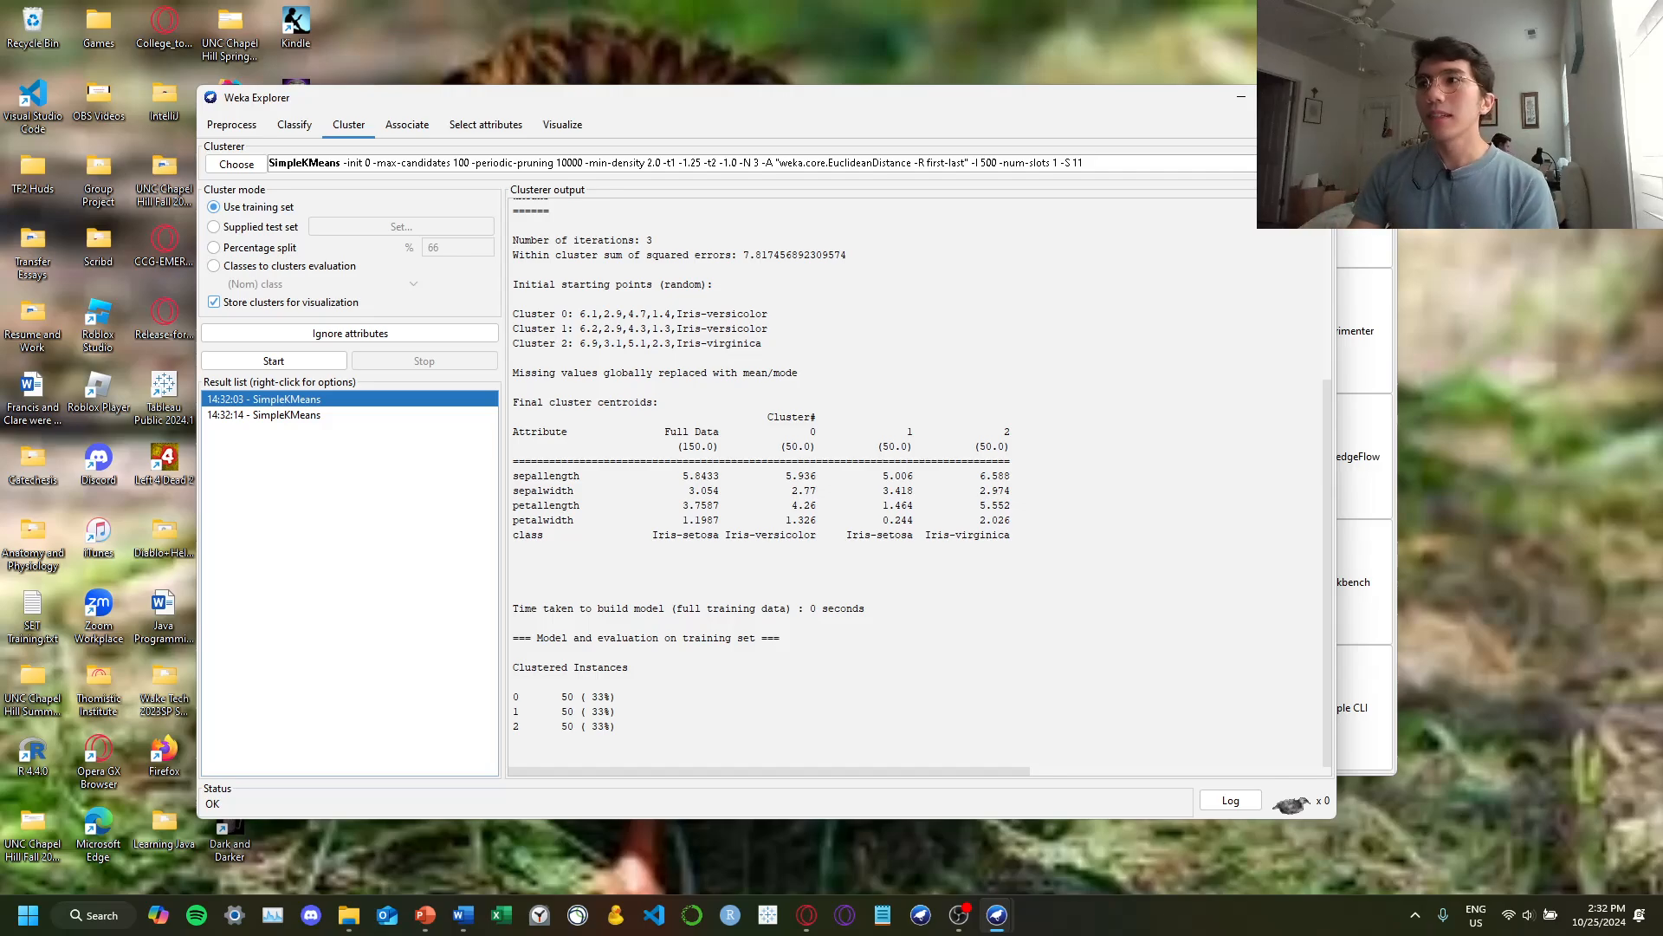
# Choose HierarchicalClusterer as the clusterer, with EuclideanDistance as its distance function and SINGLE as its link type
pyautogui.click(236, 164)
pyautogui.click(262, 278)
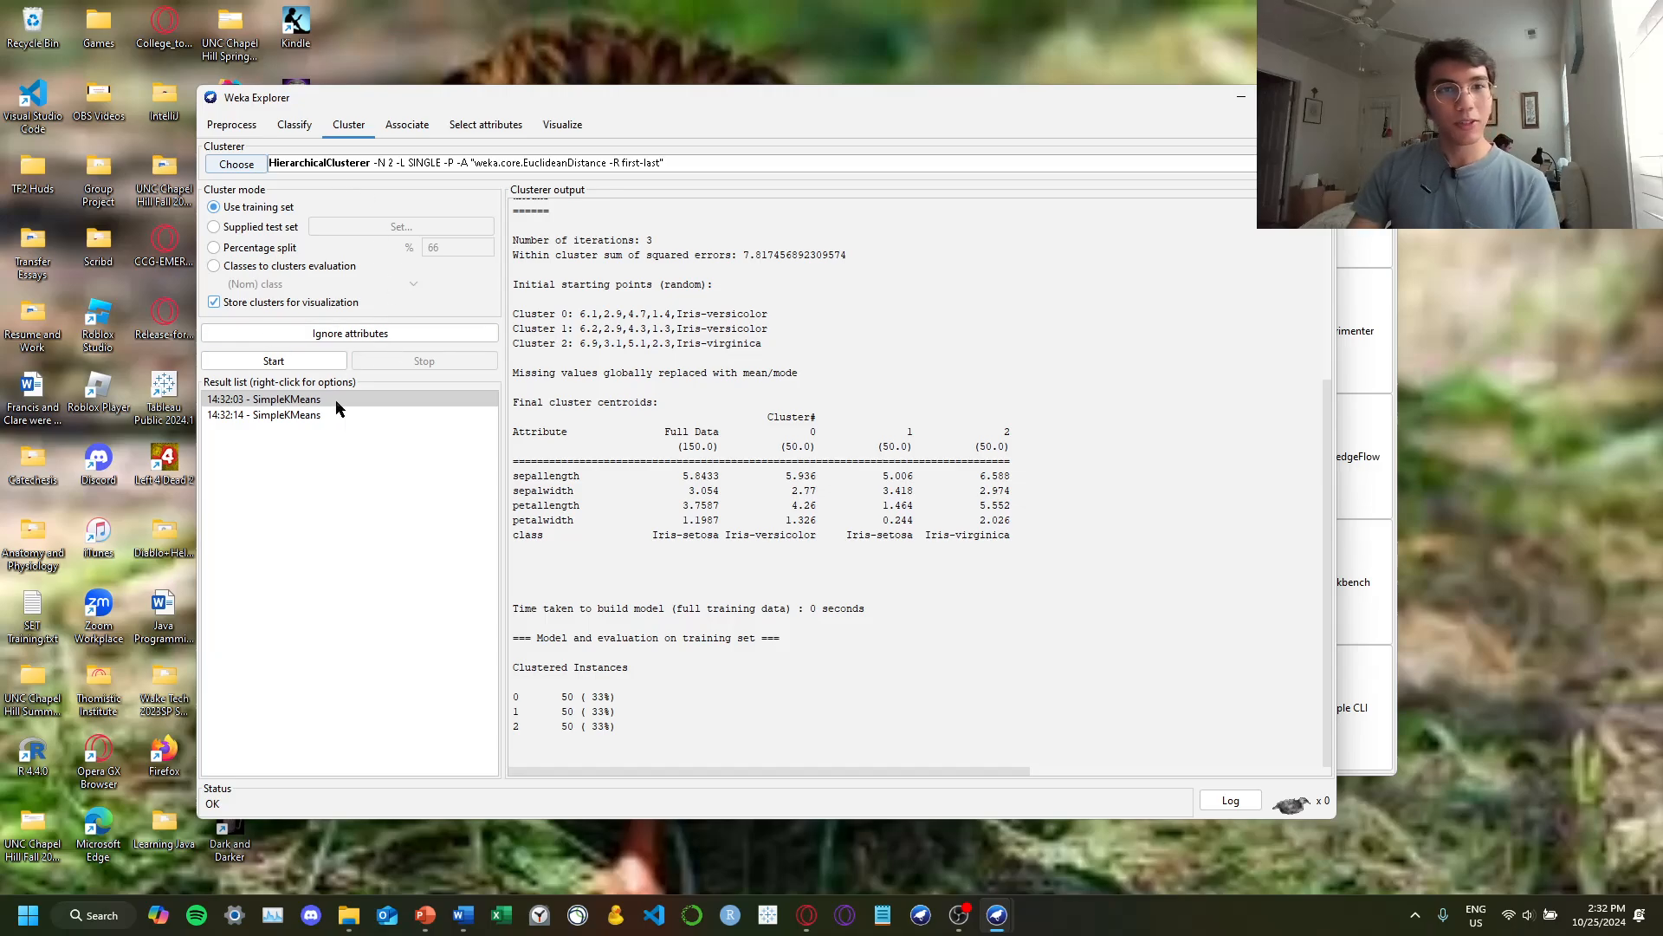
pyautogui.click(282, 167)
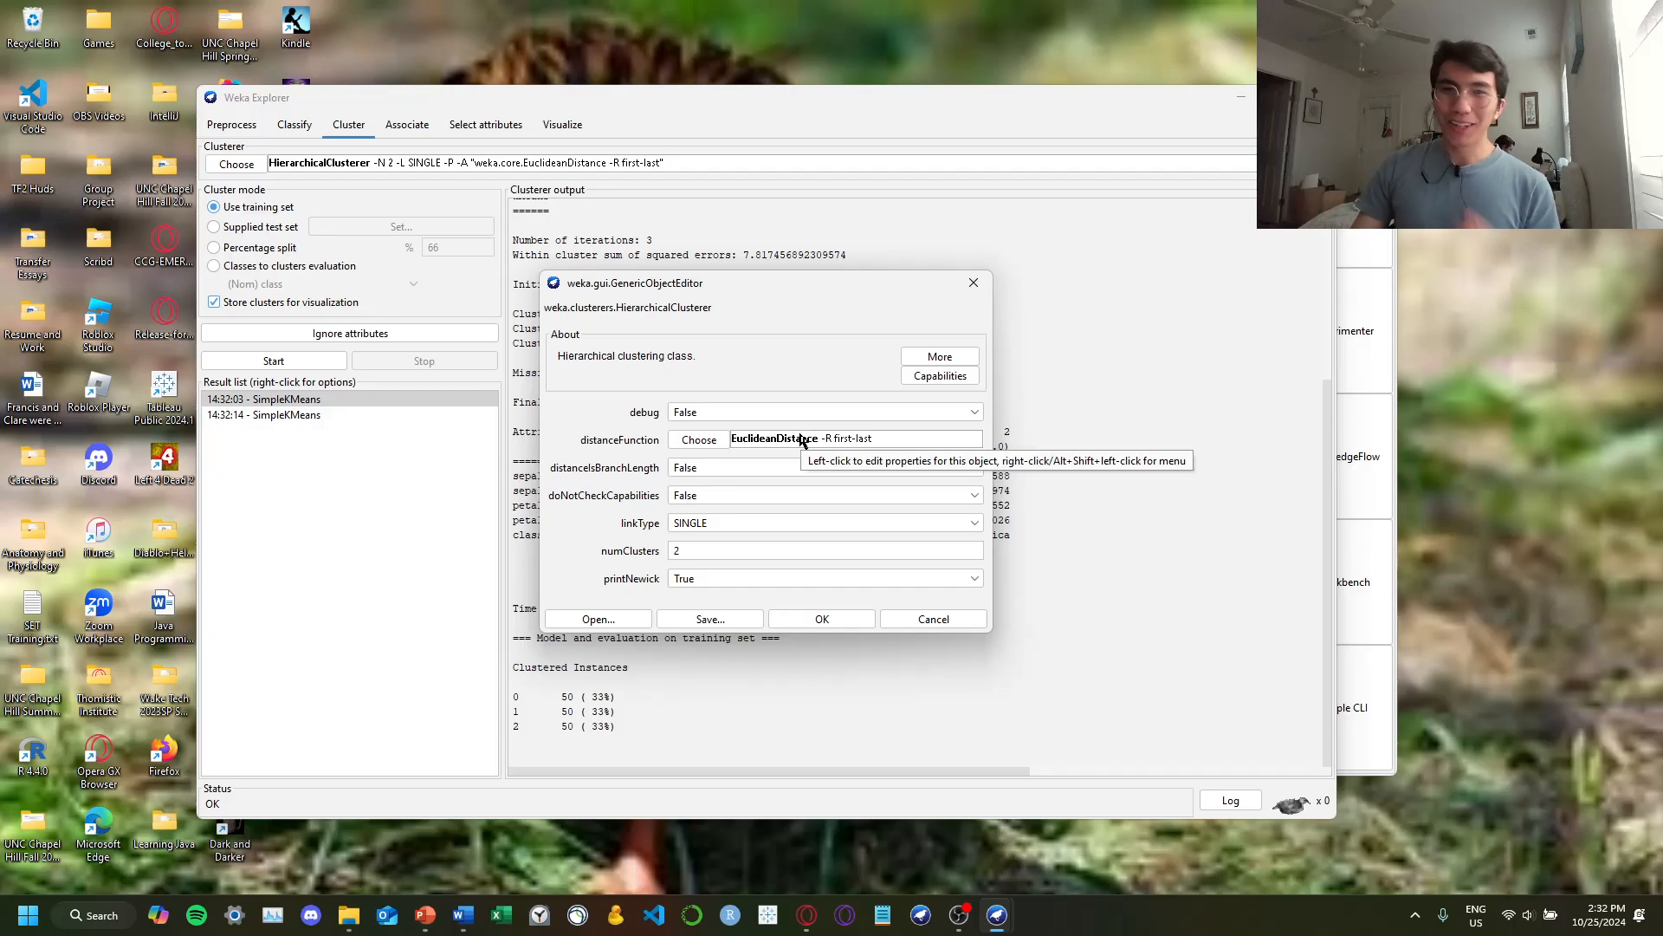
pyautogui.click(697, 441)
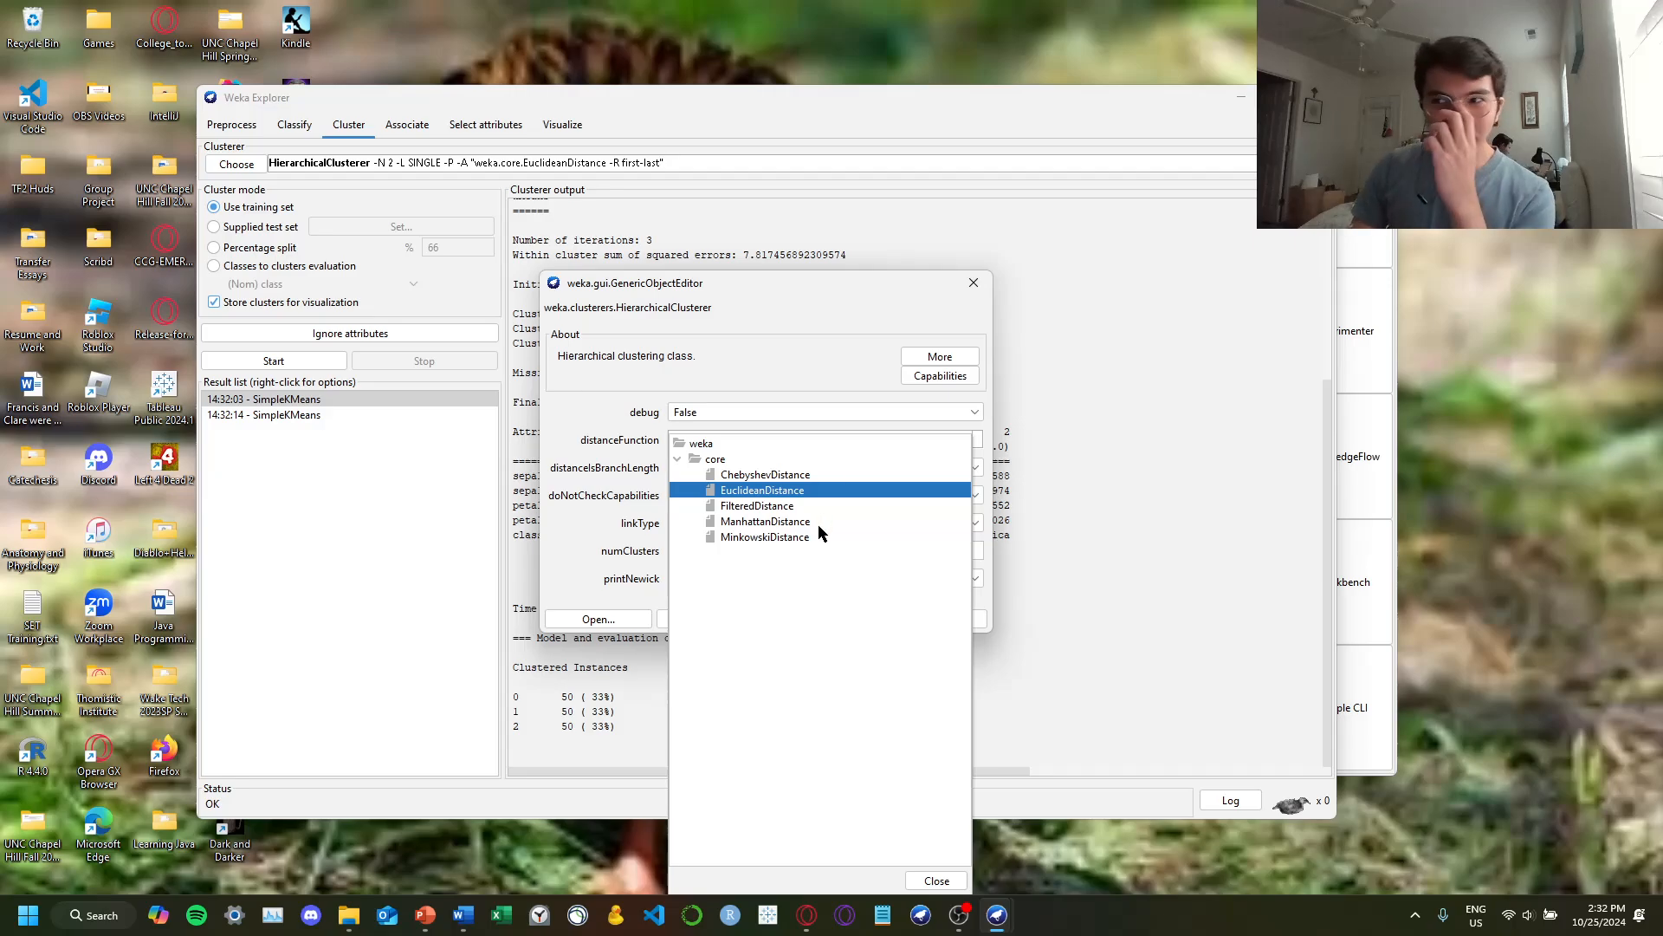
pyautogui.click(743, 491)
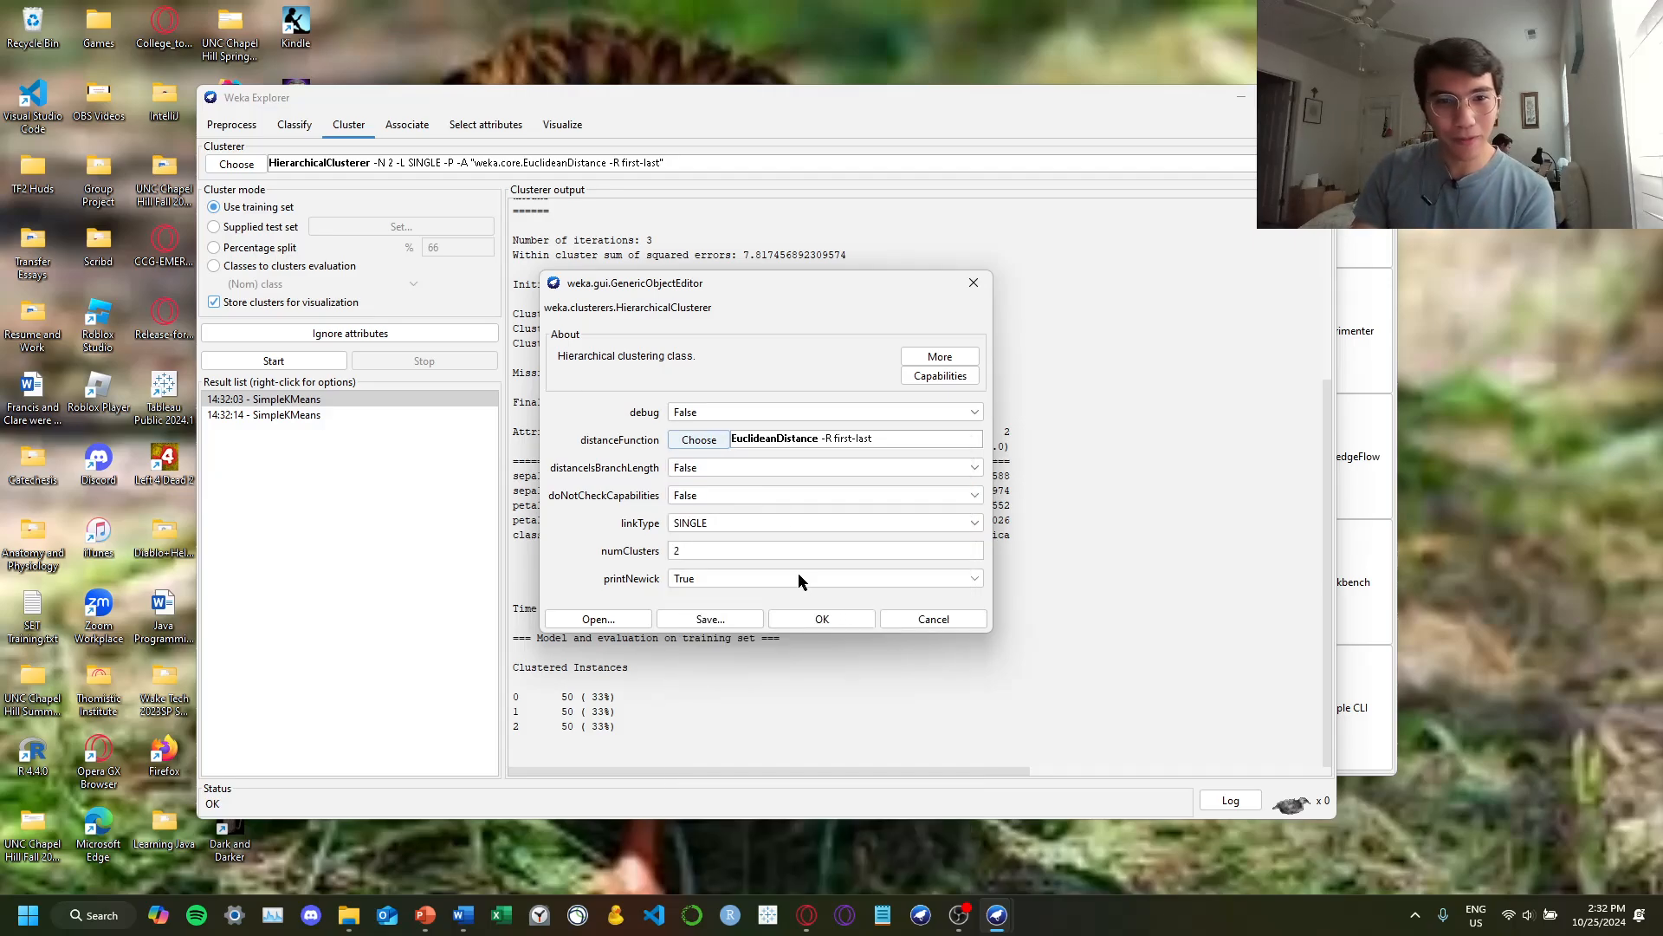
pyautogui.click(751, 525)
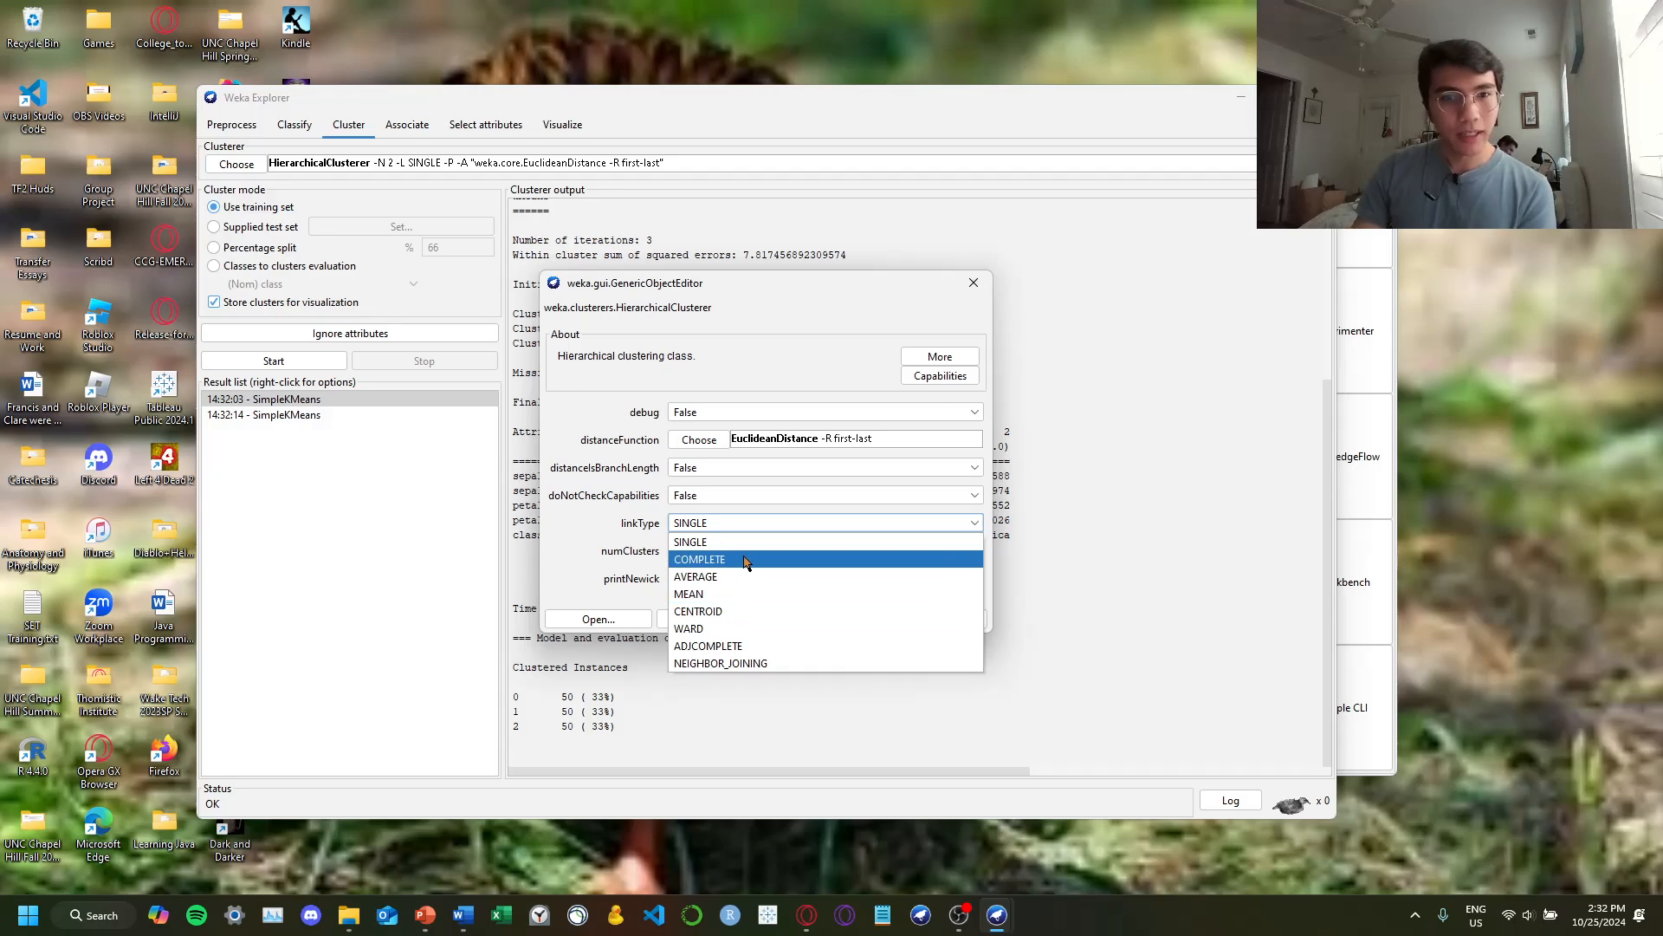
pyautogui.click(744, 526)
# Set HierarchicalClusterer's numClusters to 3 and run the clustering on the training set
pyautogui.click(825, 551)
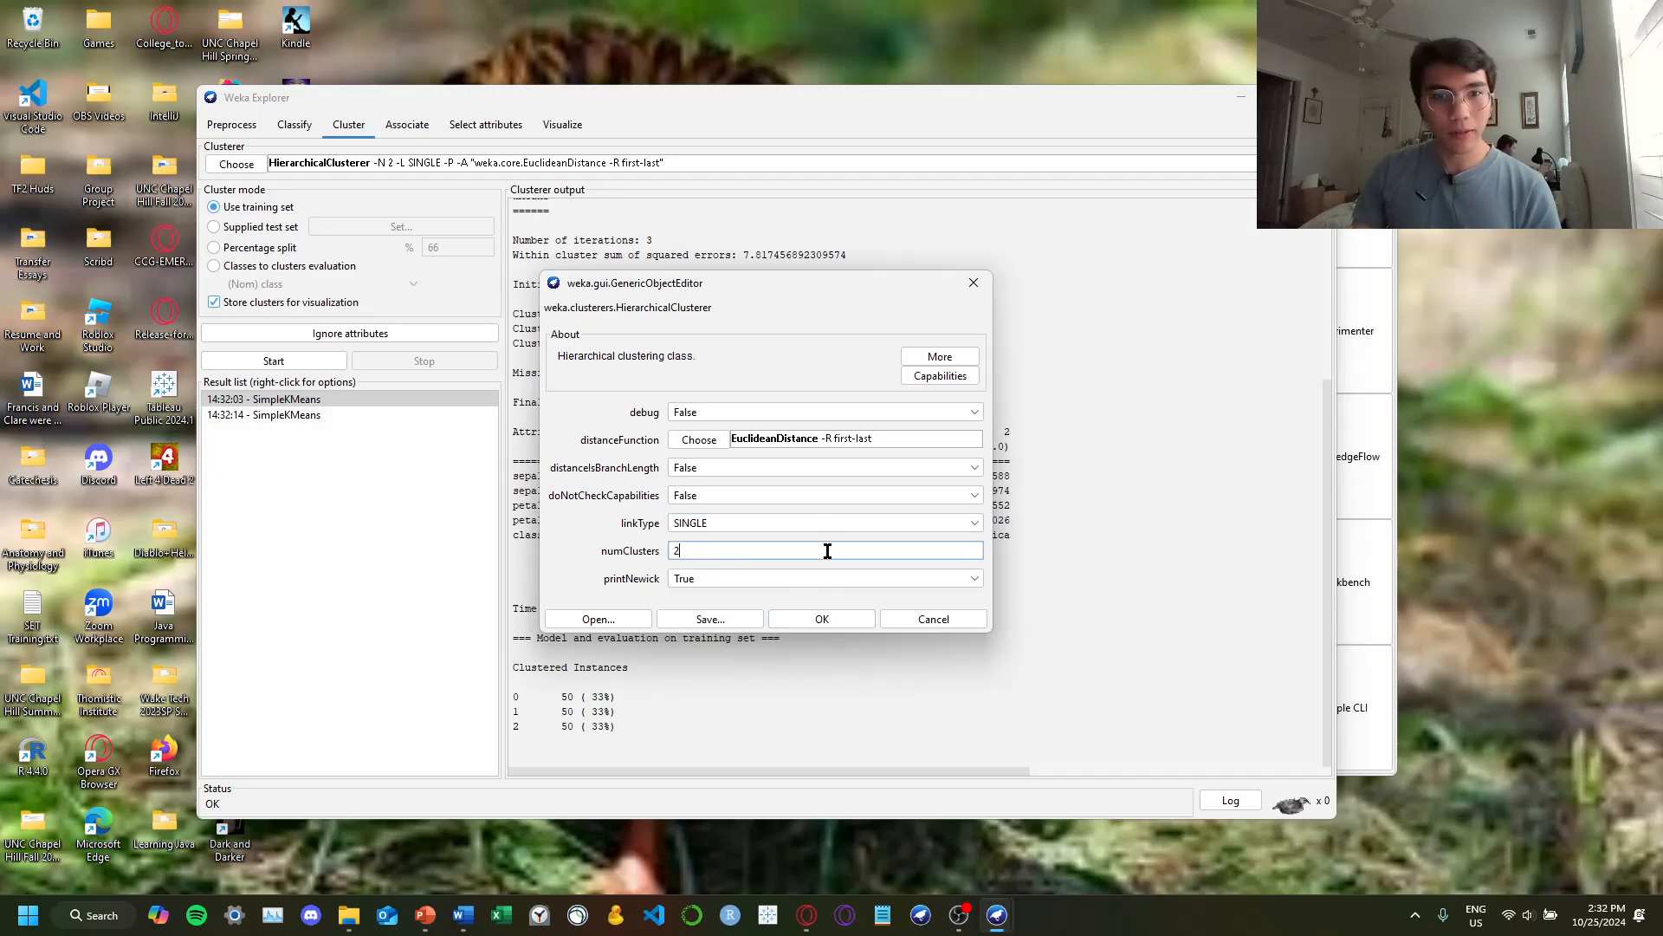
pyautogui.press('BackSpace')
pyautogui.write('3')
pyautogui.click(856, 620)
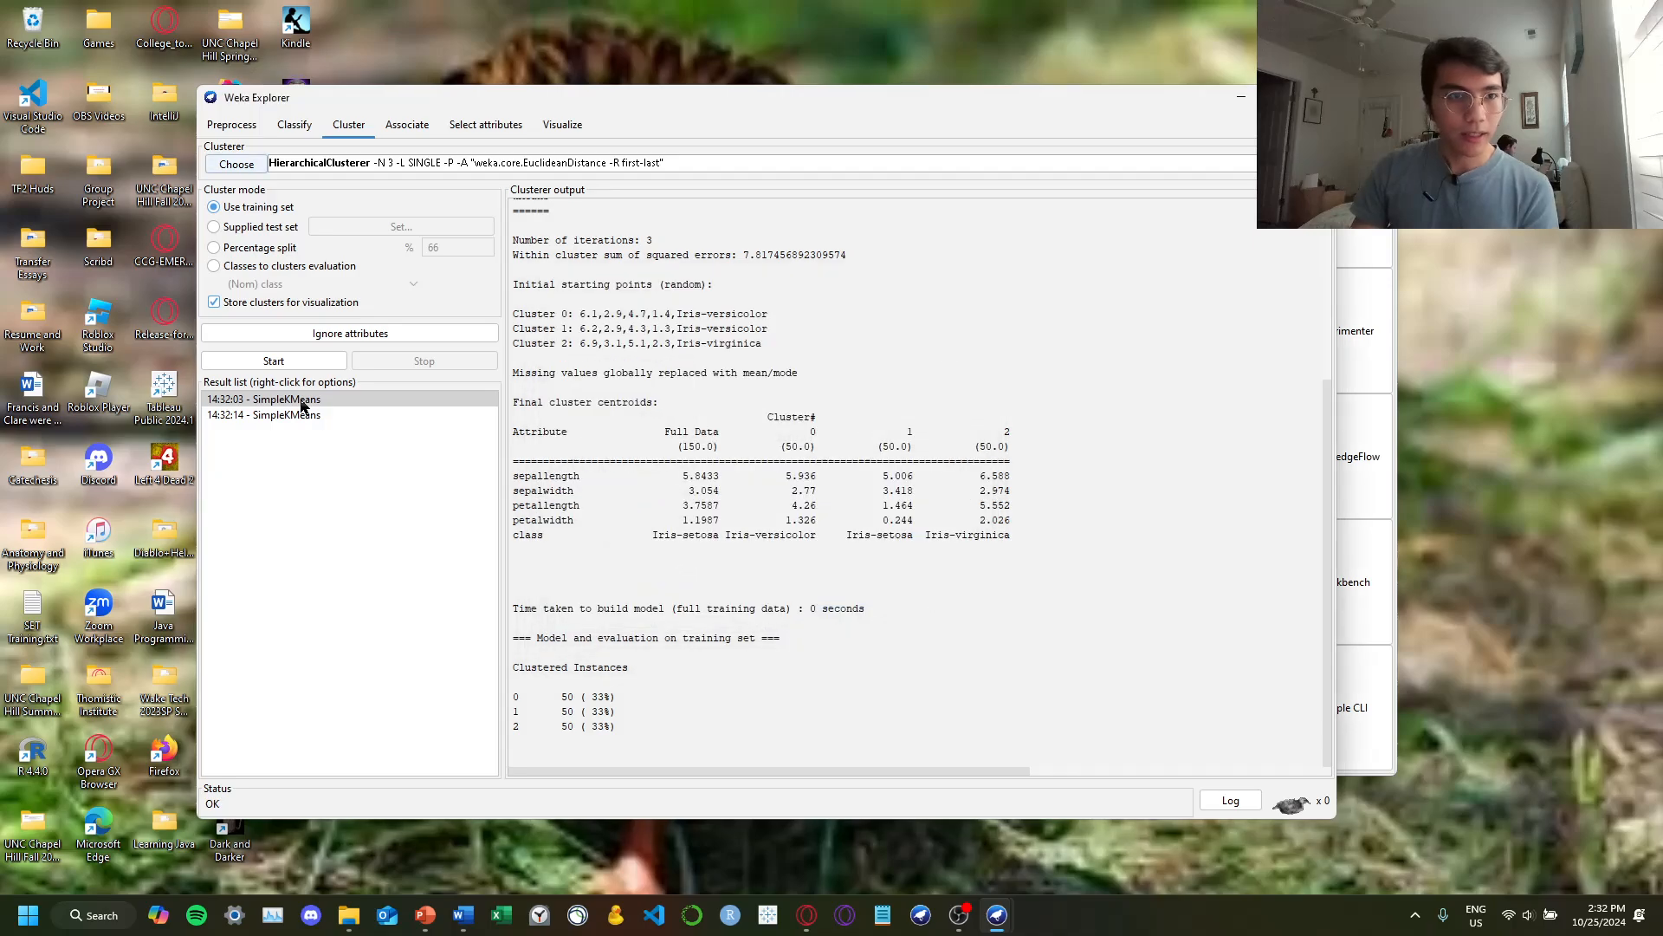
pyautogui.click(279, 362)
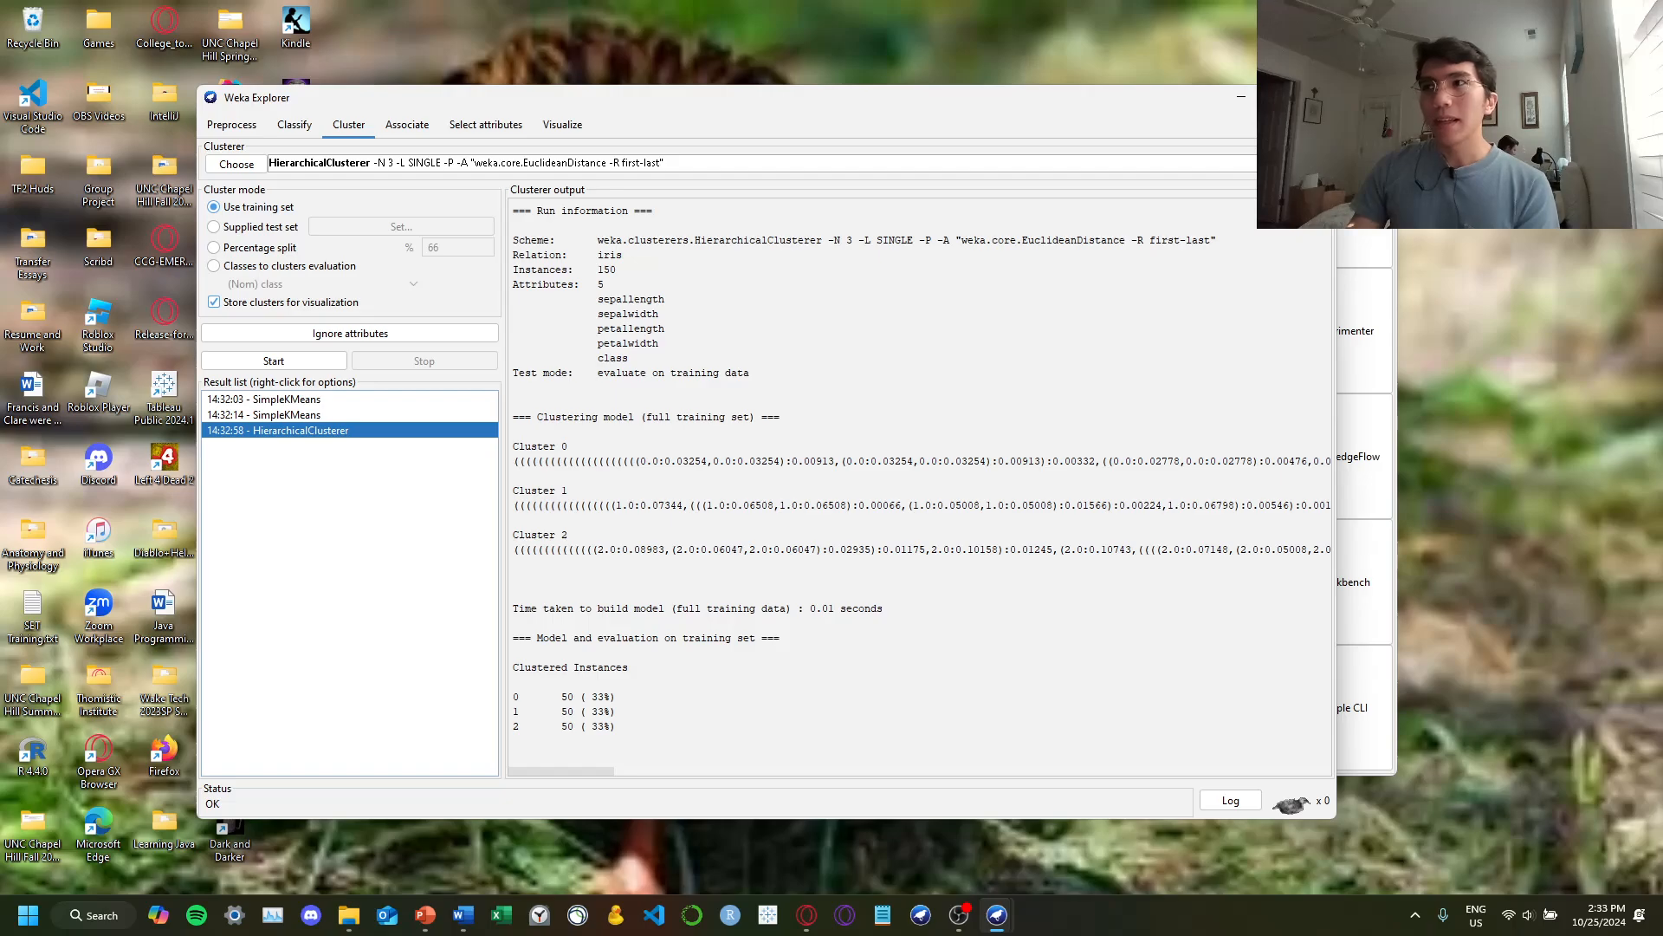
# Visualize the HierarchicalClusterer run's cluster assignments with petalwidth on the Y axis against instance number, and close the plot
pyautogui.rightClick(264, 429)
pyautogui.click(364, 610)
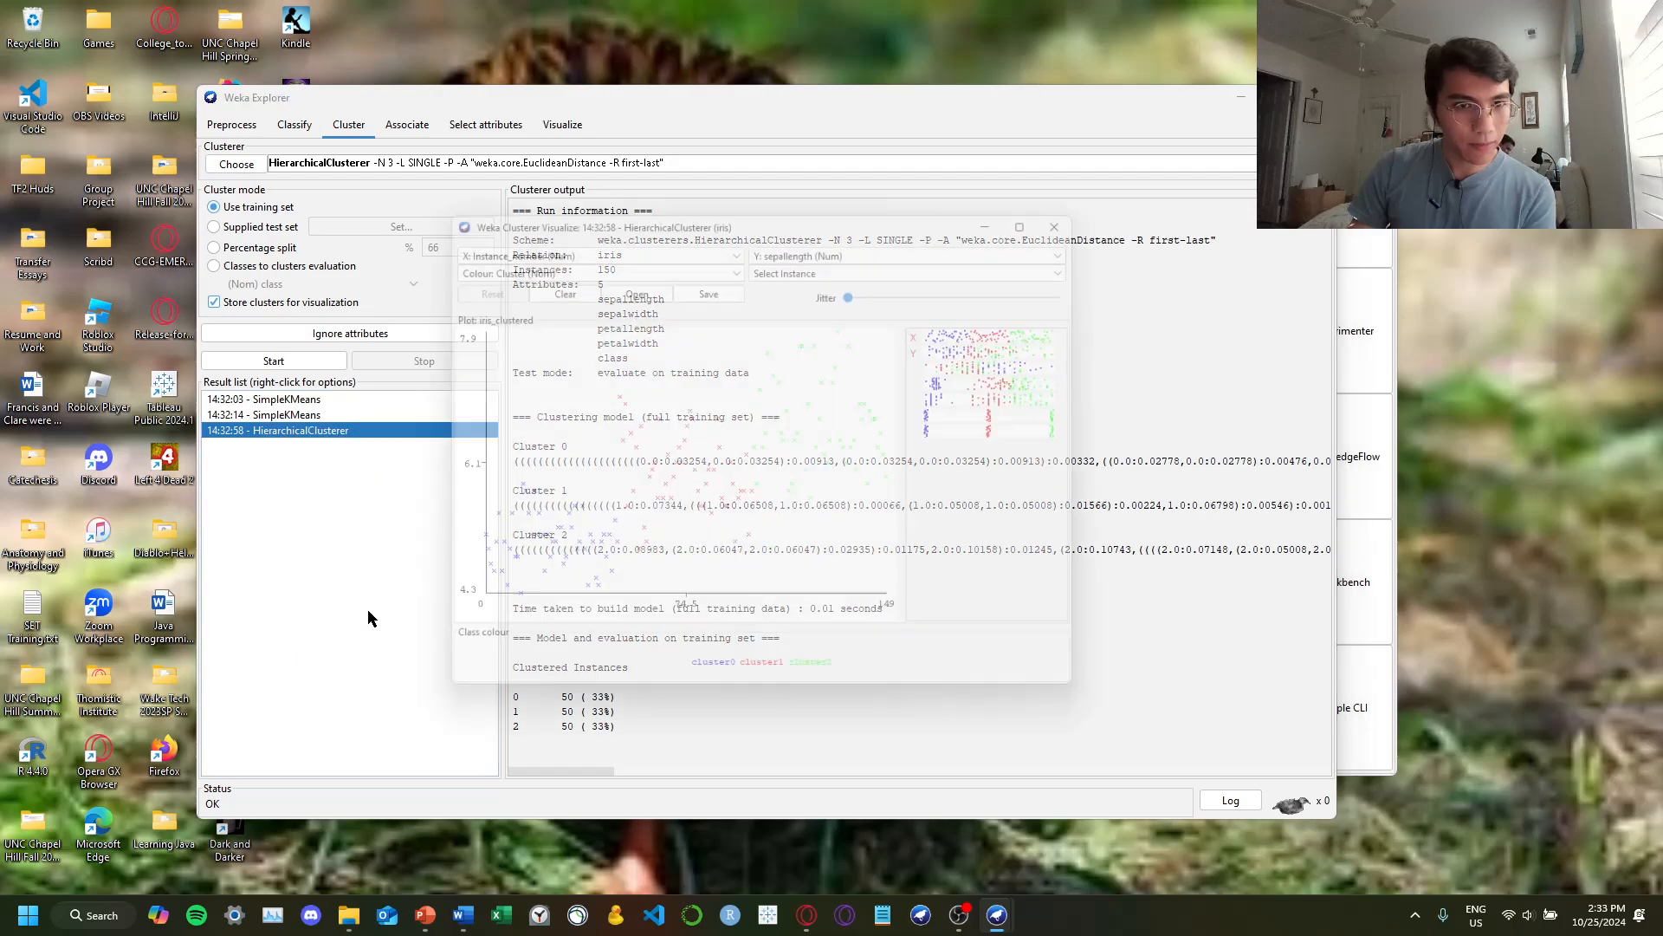
pyautogui.moveTo(828, 211); pyautogui.dragTo(918, 194)
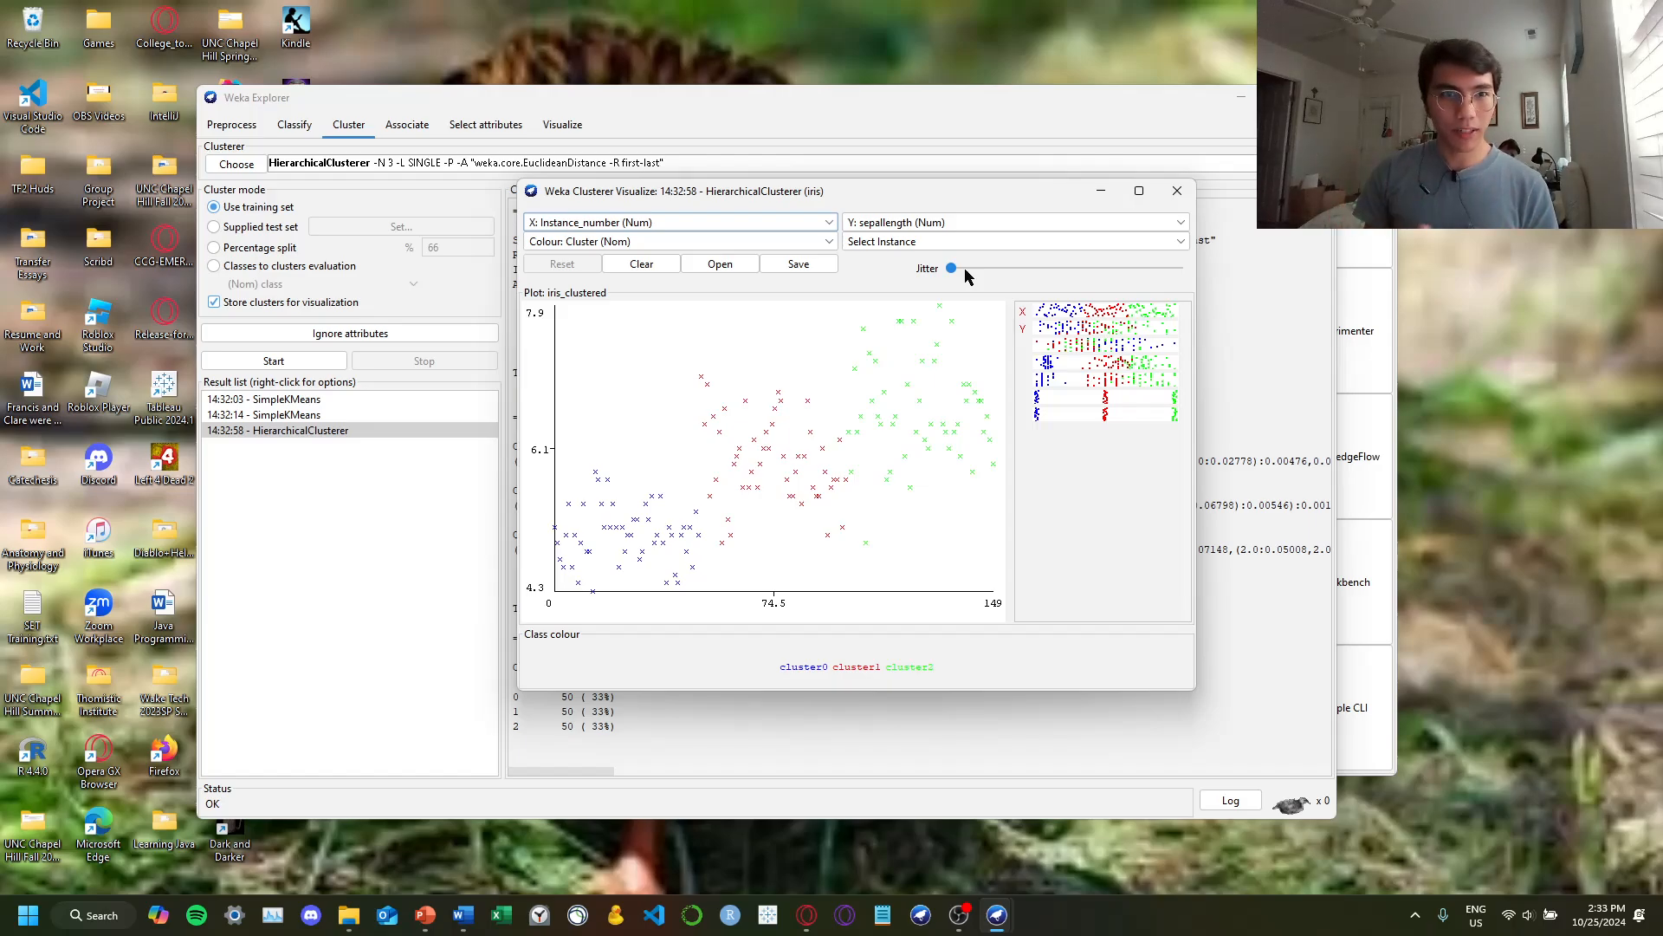
pyautogui.moveTo(953, 268)
pyautogui.mouseDown()
pyautogui.moveTo(995, 269)
pyautogui.moveTo(952, 268)
pyautogui.mouseUp()
pyautogui.click(906, 224)
pyautogui.click(923, 310)
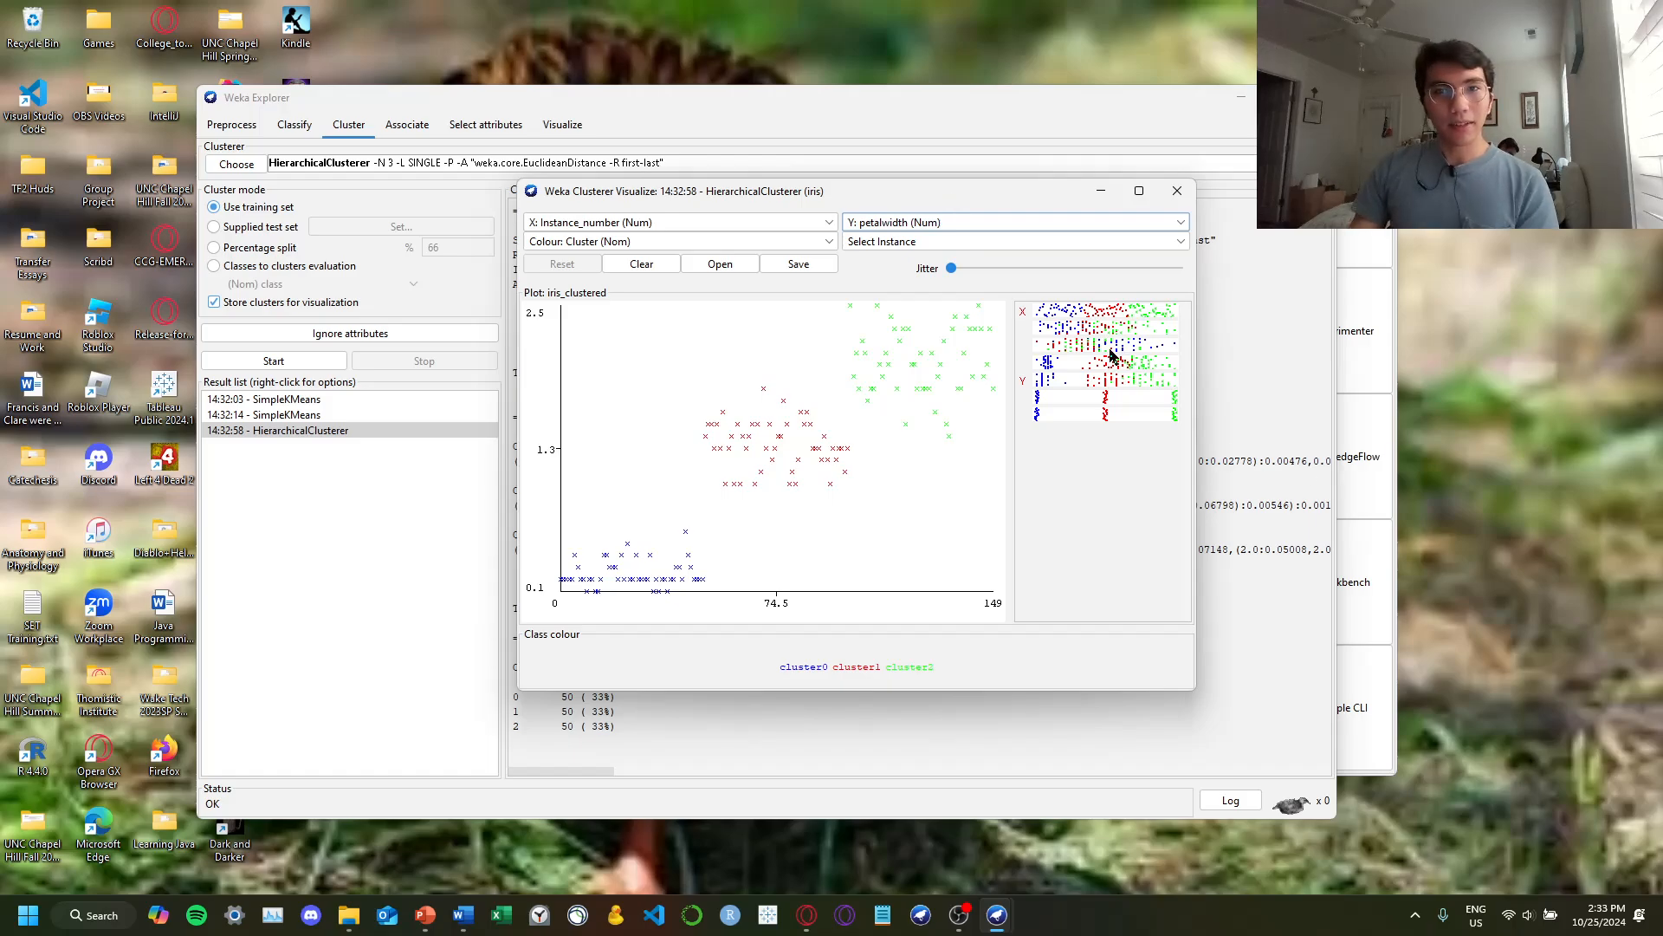
pyautogui.click(1177, 190)
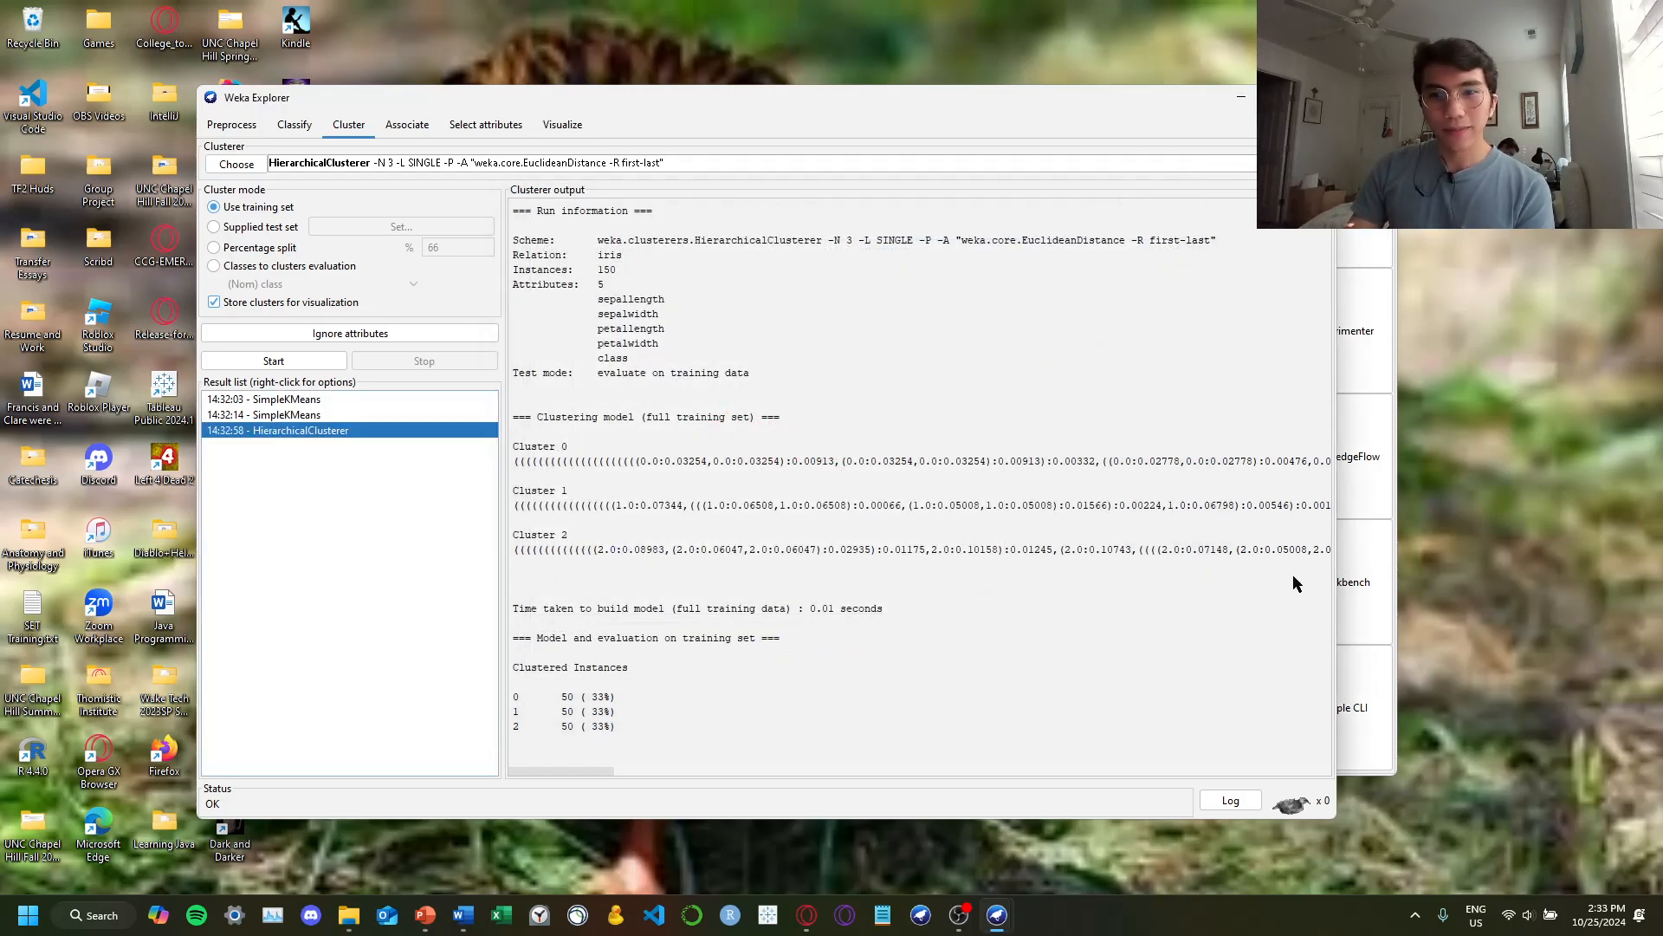
pyautogui.hotkey('alt', 'Tab')
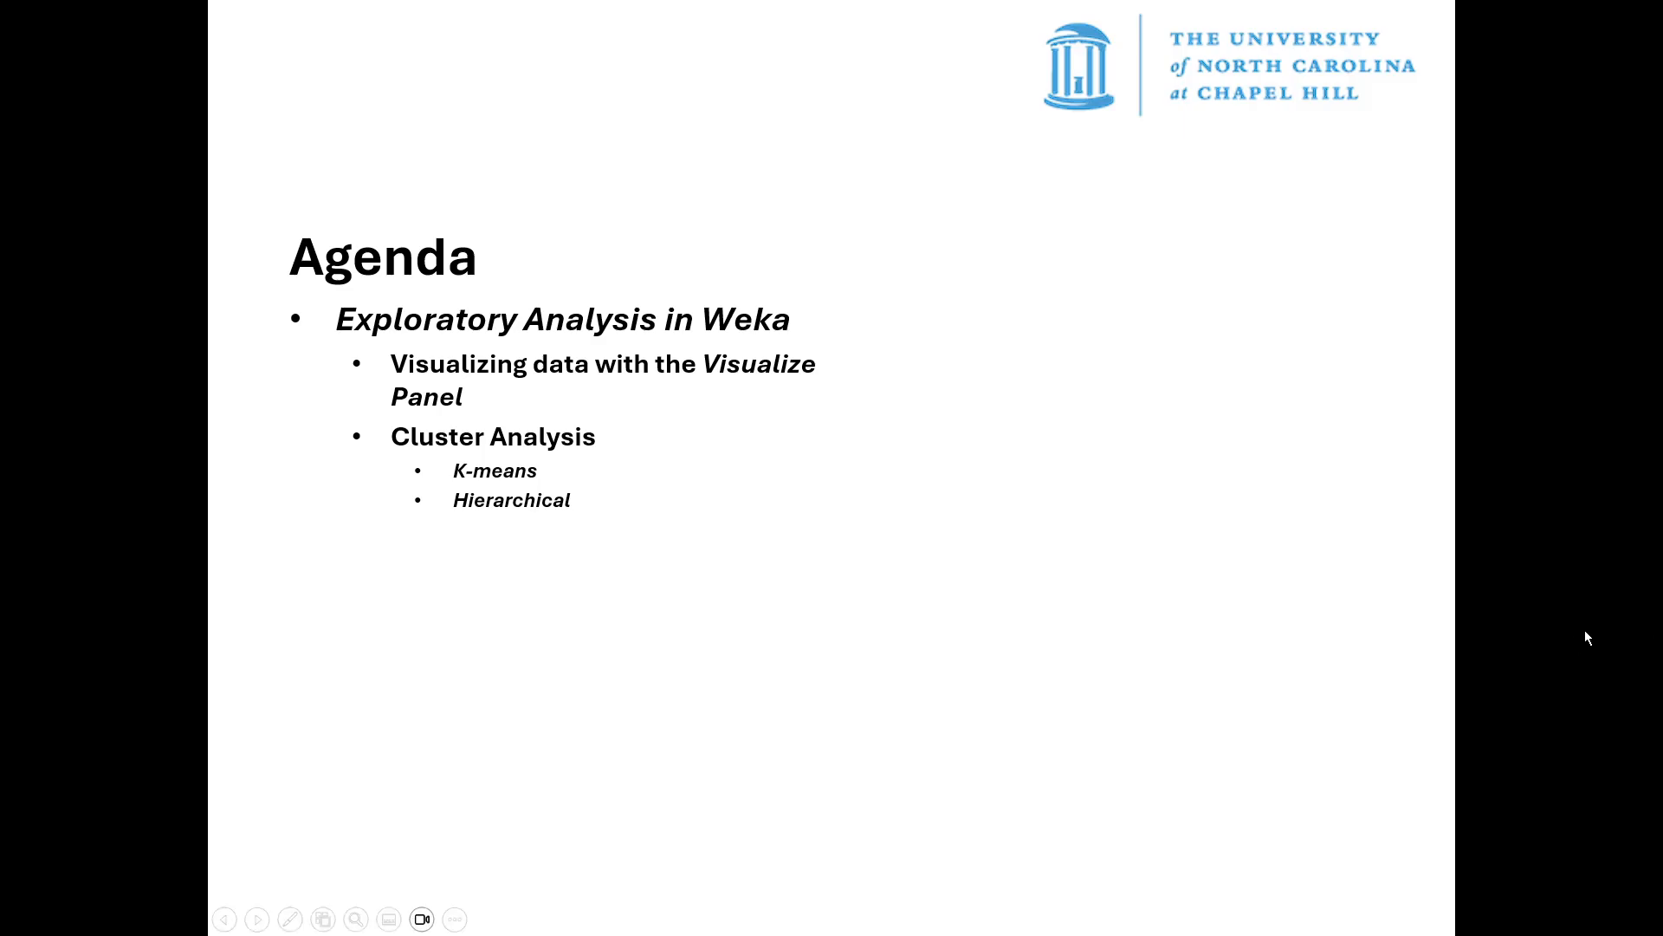
pyautogui.click(1605, 583)
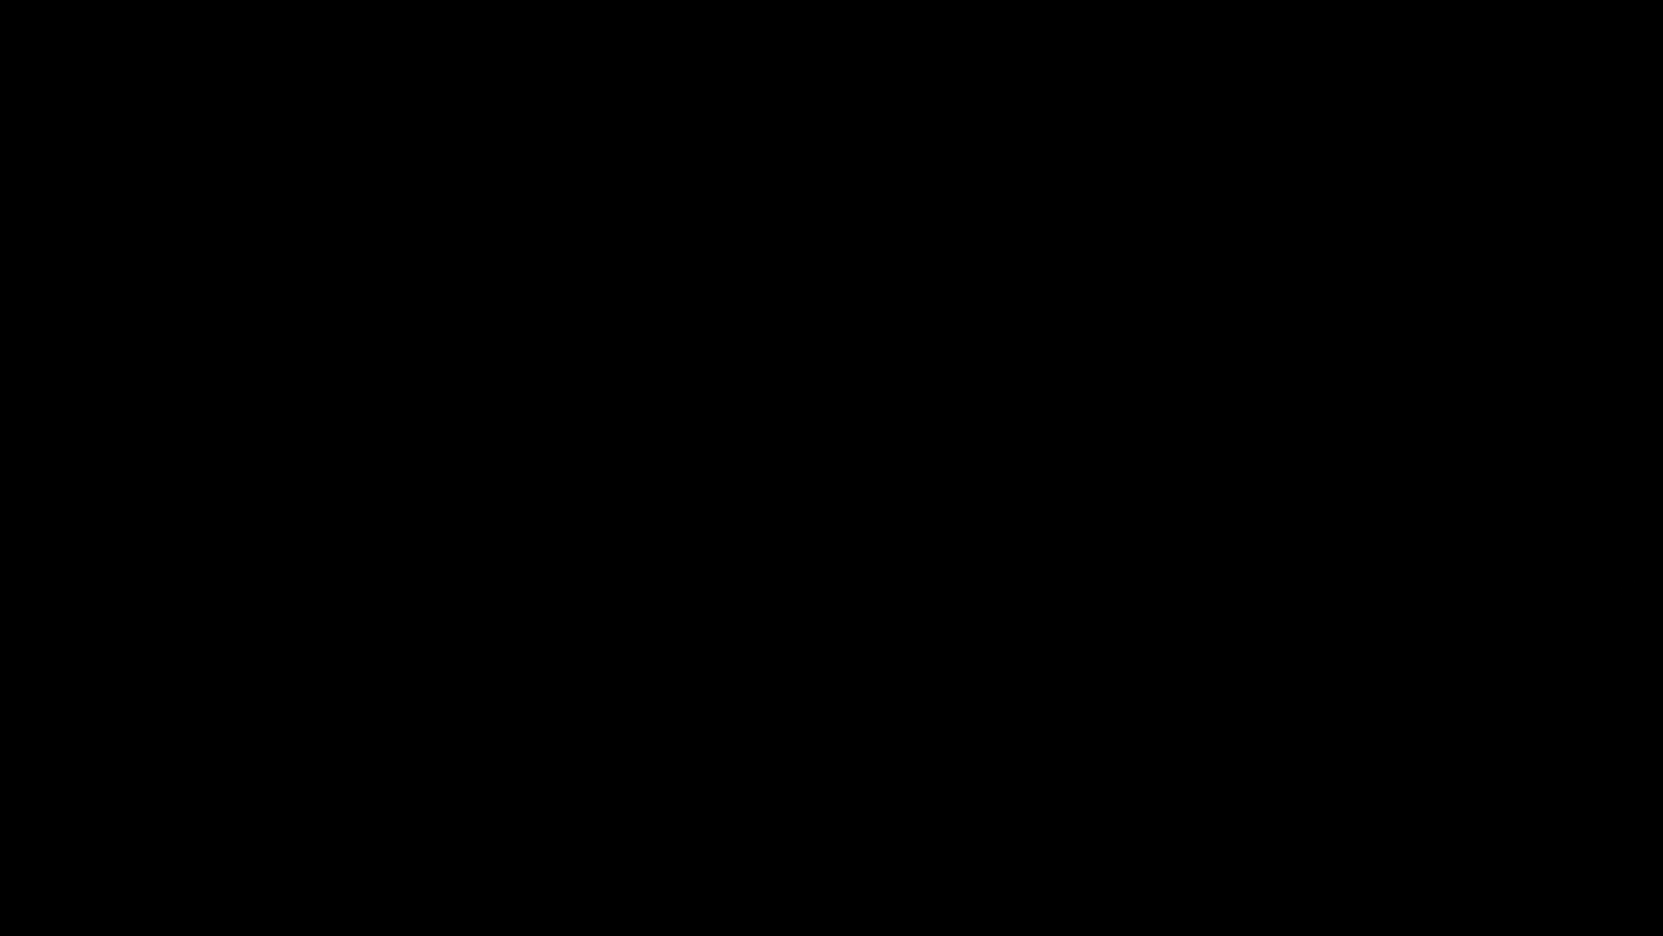
pyautogui.click(1510, 756)
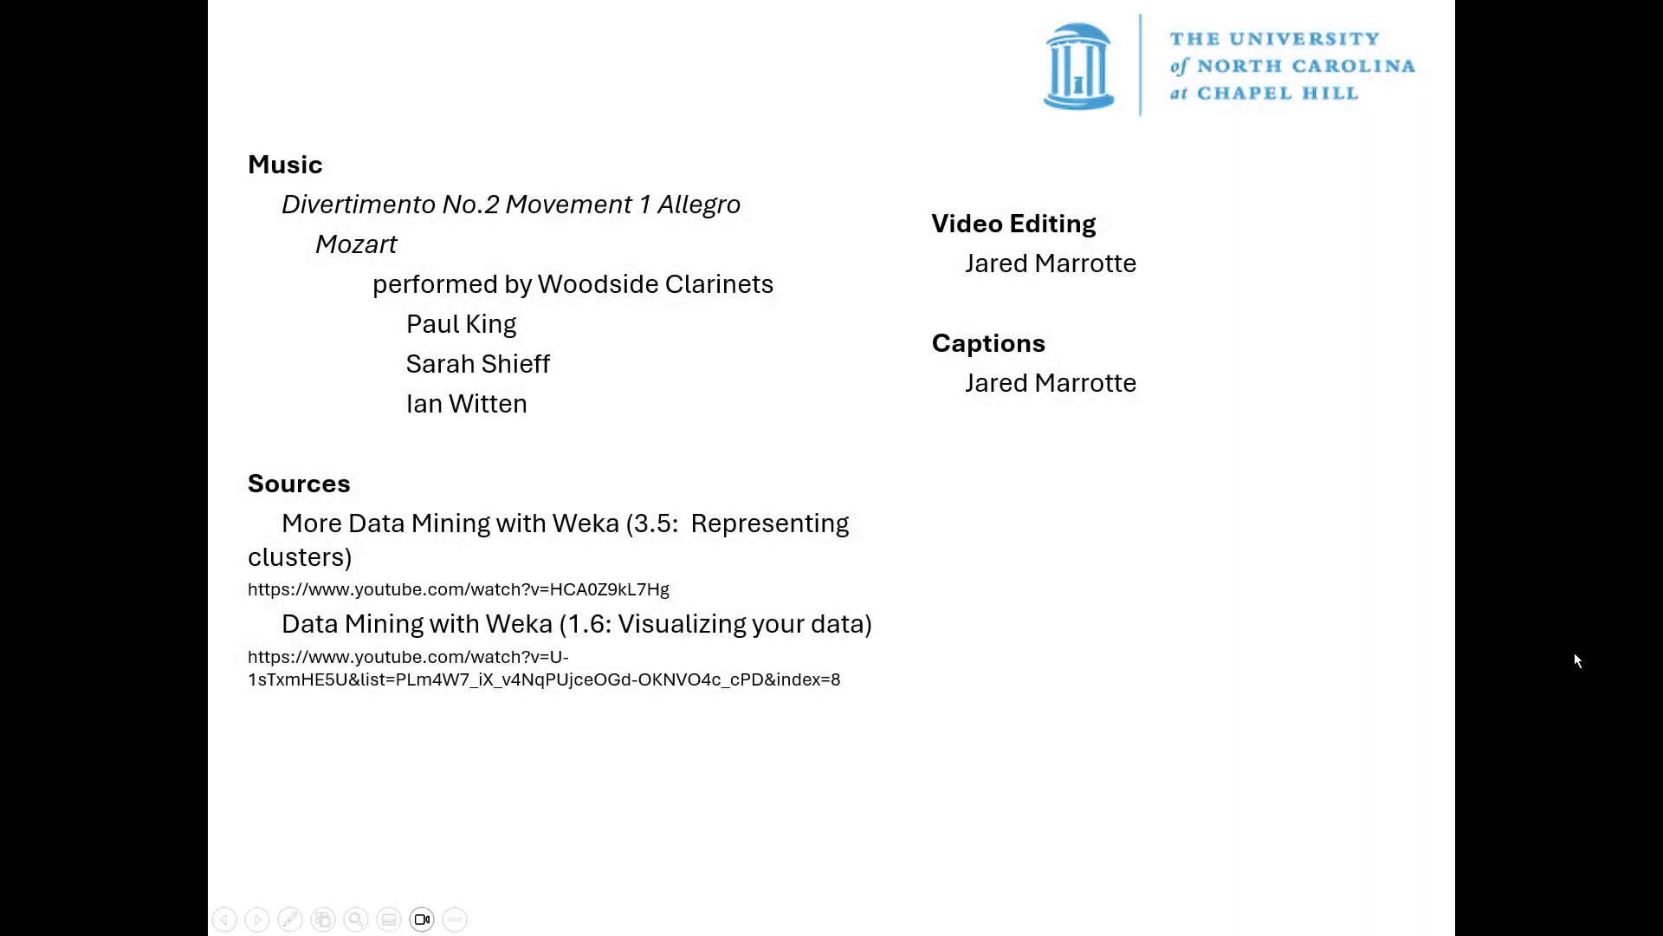